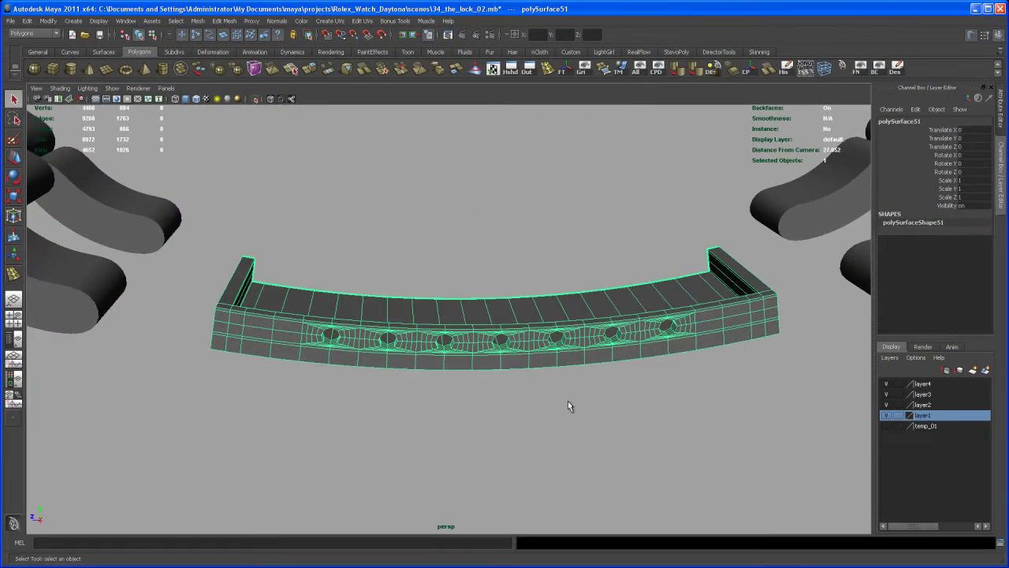
Step: Examine the row of holes and the end walls of the curved clasp part from several angles
{"action": "mouse_move", "coordinate": [567, 406]}
{"action": "left_mouse_down", "text": "alt"}
{"action": "mouse_move", "coordinate": [545, 419]}
{"action": "mouse_move", "coordinate": [548, 409]}
{"action": "left_mouse_up", "text": "alt"}
{"action": "right_click_drag", "start_coordinate": [548, 410], "coordinate": [505, 394], "text": "alt"}
{"action": "middle_click_drag", "start_coordinate": [504, 394], "coordinate": [507, 373], "text": "alt"}
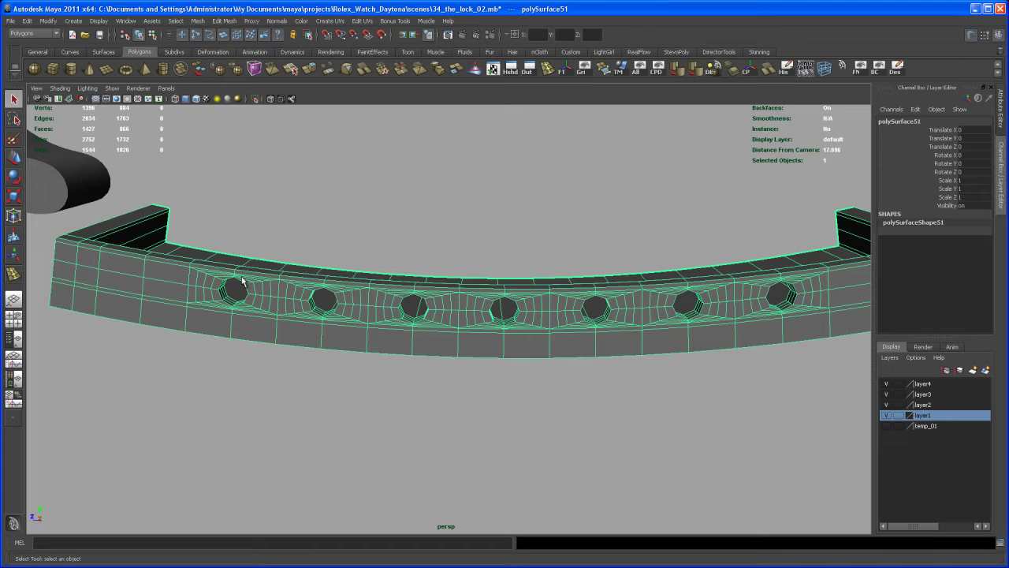
{"action": "middle_click_drag", "start_coordinate": [515, 321], "coordinate": [432, 299], "text": "alt"}
{"action": "right_click_drag", "start_coordinate": [432, 300], "coordinate": [432, 287], "text": "alt"}
{"action": "middle_click_drag", "start_coordinate": [428, 295], "coordinate": [450, 275], "text": "alt"}
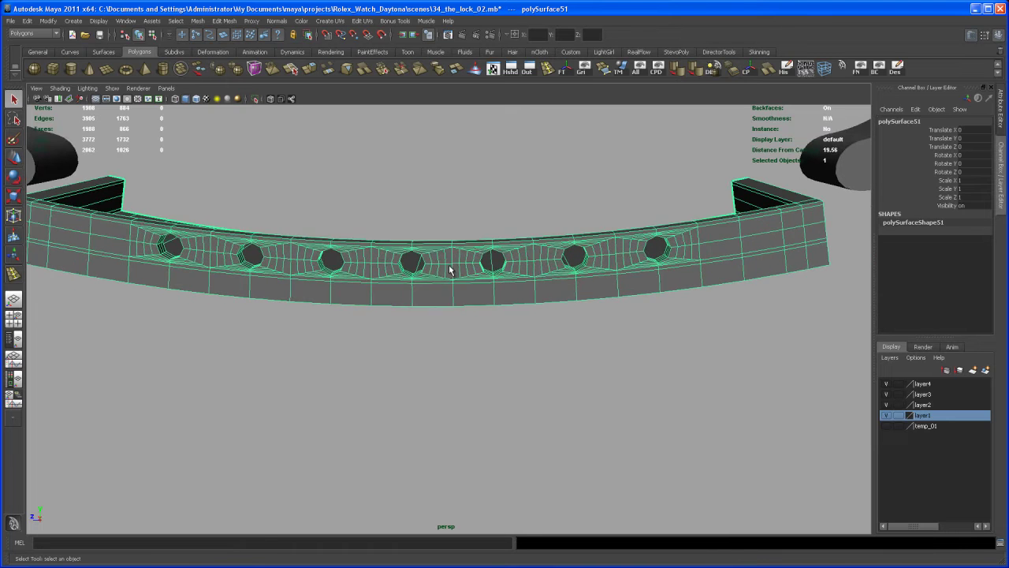
{"action": "left_click_drag", "start_coordinate": [450, 275], "coordinate": [447, 273], "text": "alt"}
{"action": "middle_click_drag", "start_coordinate": [446, 274], "coordinate": [446, 275], "text": "alt"}
{"action": "mouse_move", "coordinate": [446, 273]}
{"action": "right_mouse_down", "text": "alt"}
{"action": "mouse_move", "coordinate": [427, 245]}
{"action": "mouse_move", "coordinate": [438, 270]}
{"action": "right_mouse_up", "text": "alt"}
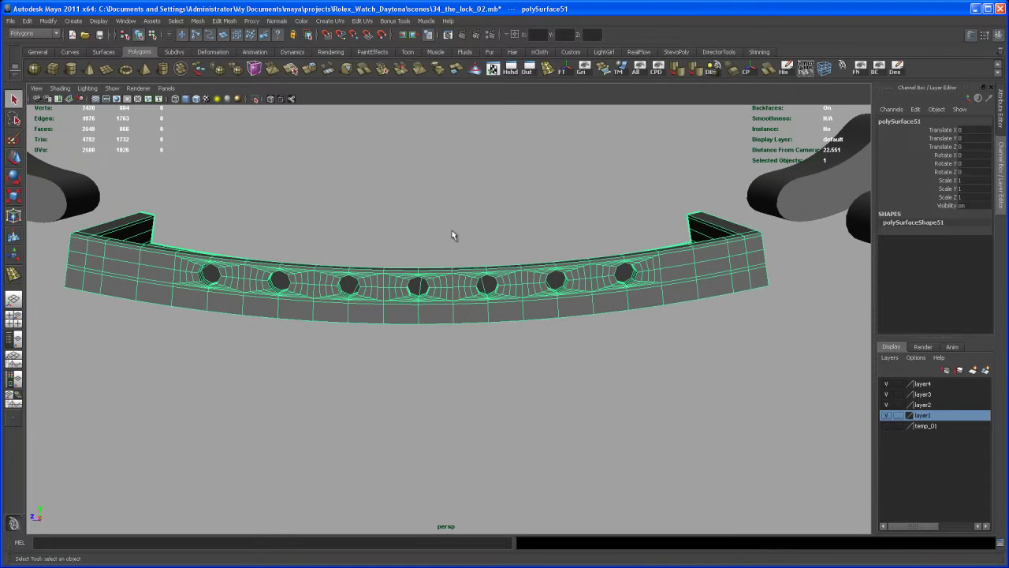
{"action": "middle_click_drag", "start_coordinate": [483, 313], "coordinate": [512, 336], "text": "alt"}
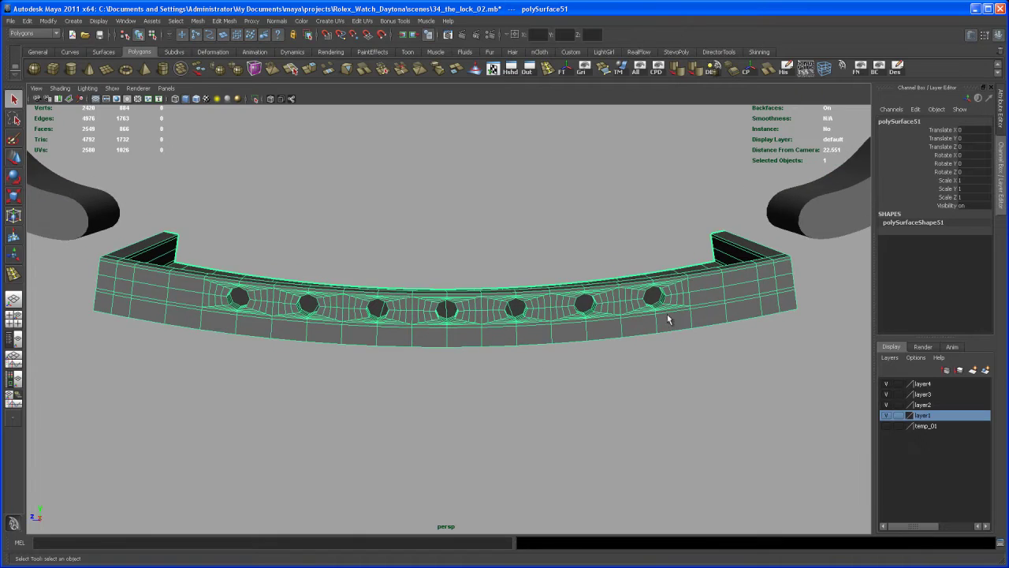
{"action": "left_click_drag", "start_coordinate": [634, 313], "coordinate": [502, 345], "text": "alt"}
{"action": "right_click_drag", "start_coordinate": [502, 345], "coordinate": [540, 392], "text": "alt"}
{"action": "left_click_drag", "start_coordinate": [541, 393], "coordinate": [550, 381], "text": "alt"}
{"action": "right_click_drag", "start_coordinate": [549, 380], "coordinate": [525, 365], "text": "alt"}
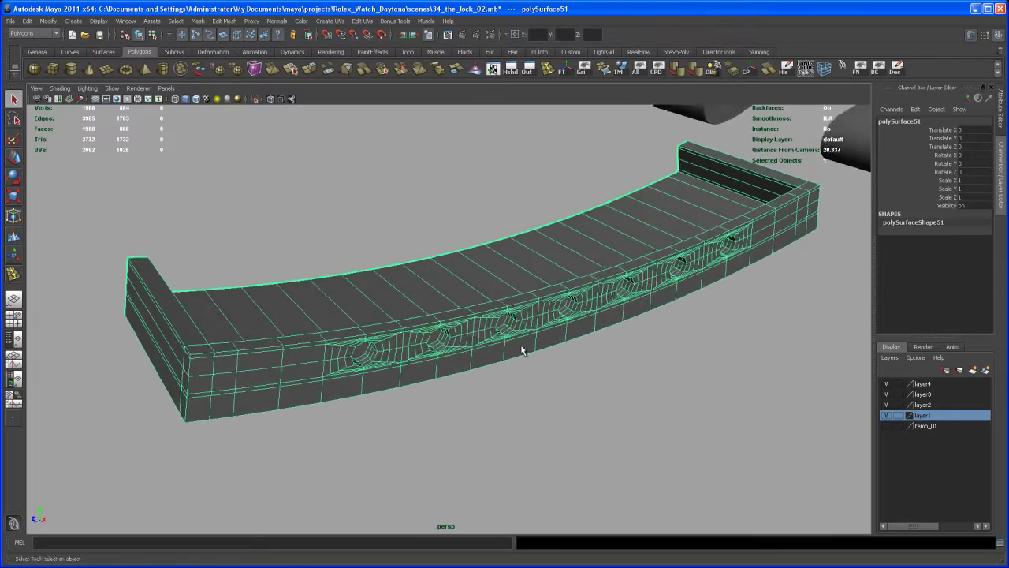
Step: Preview the clasp part smoothed and check how its corners round off
{"action": "left_click_drag", "start_coordinate": [525, 366], "coordinate": [537, 383], "text": "alt"}
{"action": "right_click_drag", "start_coordinate": [537, 384], "coordinate": [521, 392], "text": "alt"}
{"action": "middle_click_drag", "start_coordinate": [521, 392], "coordinate": [518, 398], "text": "alt"}
{"action": "key", "text": "3"}
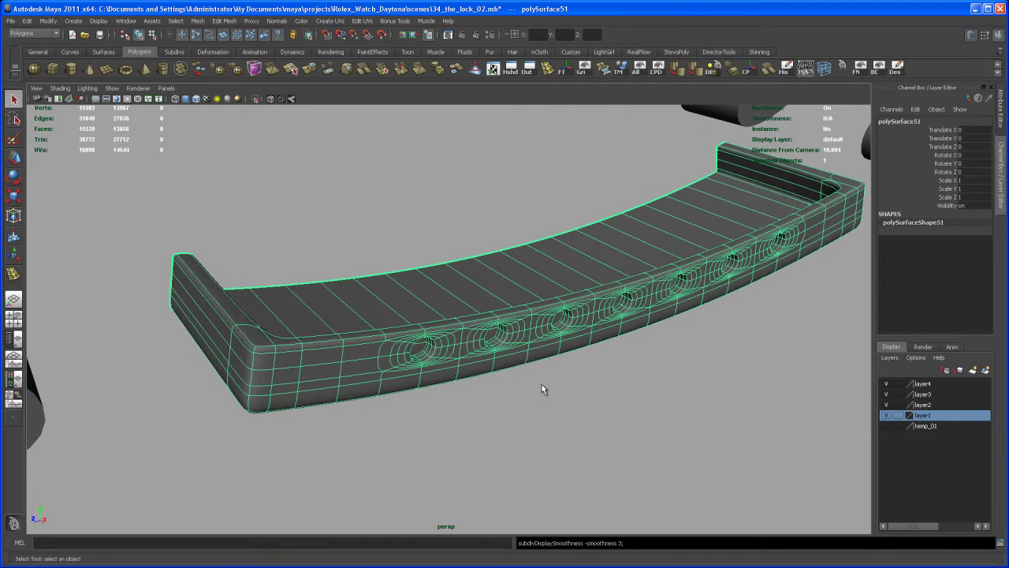
{"action": "left_click", "coordinate": [536, 381]}
{"action": "left_click_drag", "start_coordinate": [536, 381], "coordinate": [415, 389], "text": "alt"}
Step: Insert supporting edge loops near one end of the clasp part and along its bottom edge, checking them in smooth preview
{"action": "left_click", "coordinate": [463, 305]}
{"action": "key", "text": "1"}
{"action": "left_click_drag", "start_coordinate": [490, 193], "coordinate": [393, 326], "text": "alt"}
{"action": "left_click_drag", "start_coordinate": [393, 326], "coordinate": [427, 311], "text": "alt"}
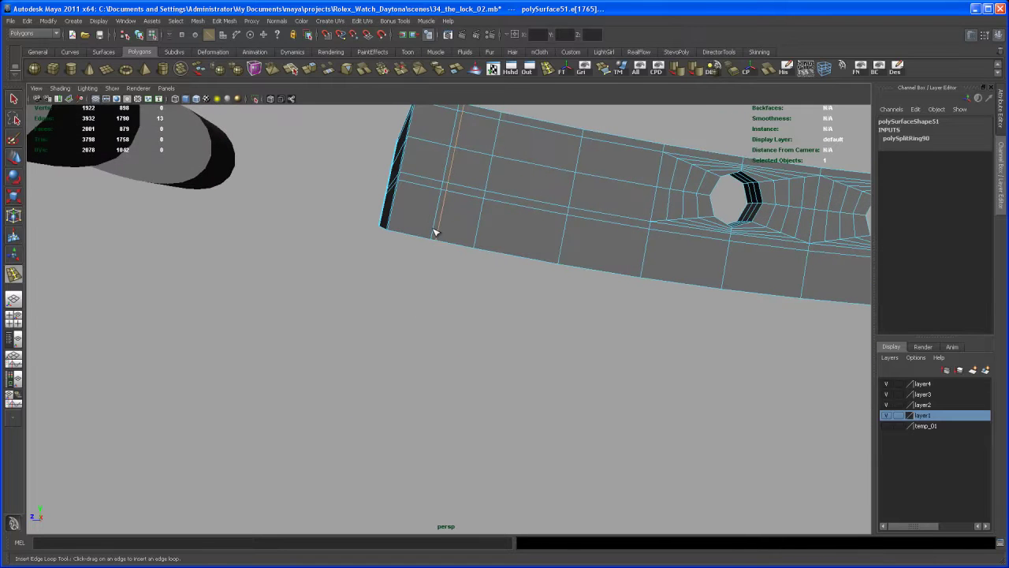
{"action": "left_click_drag", "start_coordinate": [439, 244], "coordinate": [421, 313], "text": "alt"}
{"action": "key", "text": "3"}
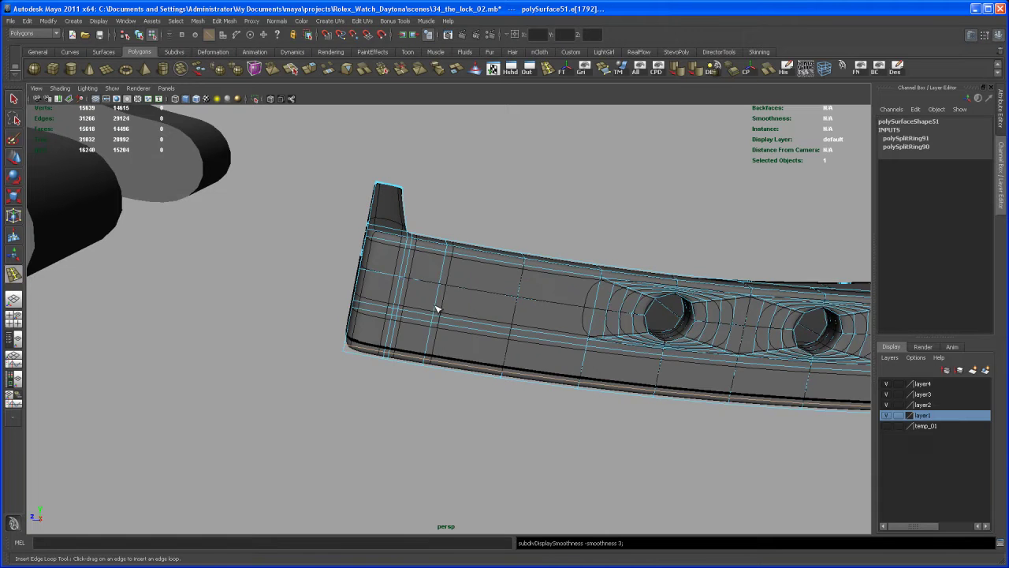
Step: Turn off smooth preview and insert an edge loop along the part's length just behind the wall with holes
{"action": "key", "text": "q"}
{"action": "right_click_drag", "start_coordinate": [451, 291], "coordinate": [485, 277]}
{"action": "left_click", "coordinate": [507, 217]}
{"action": "left_click_drag", "start_coordinate": [507, 217], "coordinate": [539, 112], "text": "alt"}
{"action": "left_click", "coordinate": [545, 363]}
{"action": "key", "text": "1"}
{"action": "left_click", "coordinate": [547, 71]}
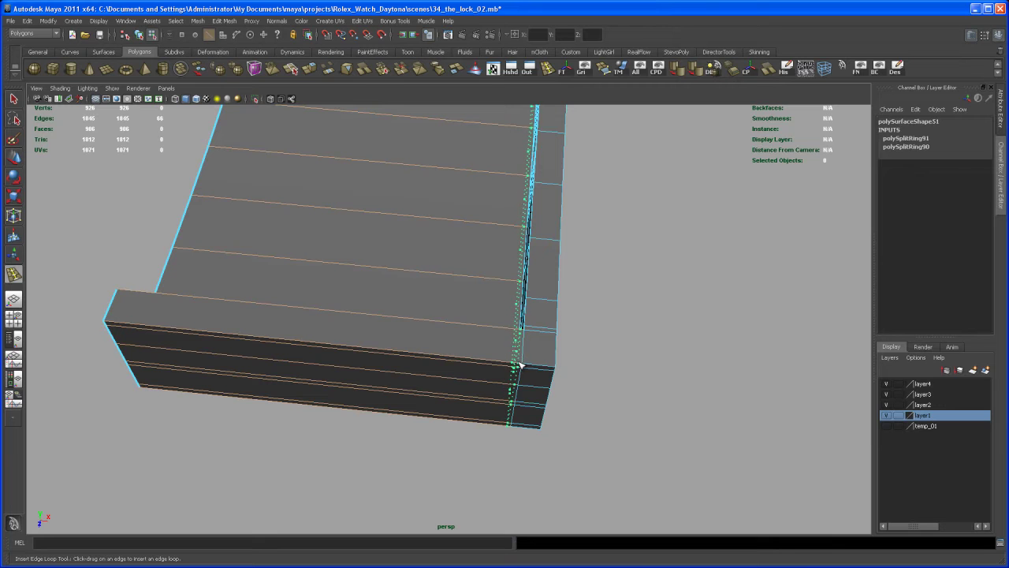
{"action": "left_click", "coordinate": [520, 365]}
{"action": "left_click_drag", "start_coordinate": [520, 365], "coordinate": [475, 359], "text": "alt"}
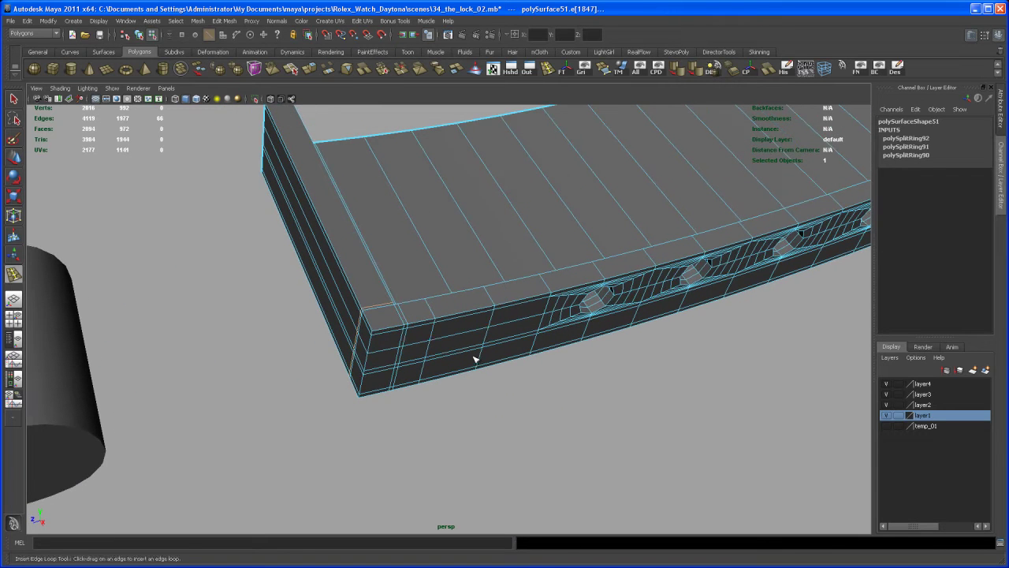
Step: Return to object mode and check the tightened corners in smooth preview
{"action": "key", "text": "F8"}
{"action": "left_click_drag", "start_coordinate": [502, 310], "coordinate": [526, 410], "text": "alt"}
{"action": "left_click", "coordinate": [500, 316]}
{"action": "key", "text": "3"}
{"action": "key", "text": "3"}
{"action": "left_click", "coordinate": [526, 410]}
{"action": "mouse_move", "coordinate": [536, 369]}
{"action": "left_mouse_down", "text": "alt"}
{"action": "mouse_move", "coordinate": [523, 342]}
{"action": "mouse_move", "coordinate": [513, 403]}
{"action": "mouse_move", "coordinate": [504, 366]}
{"action": "mouse_move", "coordinate": [523, 347]}
{"action": "mouse_move", "coordinate": [500, 353]}
{"action": "mouse_move", "coordinate": [478, 338]}
{"action": "mouse_move", "coordinate": [503, 355]}
{"action": "mouse_move", "coordinate": [493, 339]}
{"action": "mouse_move", "coordinate": [500, 372]}
{"action": "mouse_move", "coordinate": [515, 363]}
{"action": "mouse_move", "coordinate": [504, 358]}
{"action": "mouse_move", "coordinate": [521, 389]}
{"action": "mouse_move", "coordinate": [511, 397]}
{"action": "mouse_move", "coordinate": [526, 381]}
{"action": "mouse_move", "coordinate": [507, 398]}
{"action": "mouse_move", "coordinate": [516, 379]}
{"action": "mouse_move", "coordinate": [566, 367]}
{"action": "mouse_move", "coordinate": [565, 376]}
{"action": "mouse_move", "coordinate": [525, 383]}
{"action": "left_mouse_up", "text": "alt"}
{"action": "left_click", "coordinate": [530, 372]}
Step: Insert a supporting edge loop at the opposite end of the unsmoothed clasp part, close to its end wall
{"action": "right_click_drag", "start_coordinate": [526, 383], "coordinate": [698, 434], "text": "alt"}
{"action": "middle_click_drag", "start_coordinate": [698, 434], "coordinate": [576, 428], "text": "alt"}
{"action": "left_click_drag", "start_coordinate": [576, 428], "coordinate": [615, 430], "text": "alt"}
{"action": "middle_click_drag", "start_coordinate": [615, 430], "coordinate": [631, 407], "text": "alt"}
{"action": "left_click_drag", "start_coordinate": [631, 407], "coordinate": [610, 406], "text": "alt"}
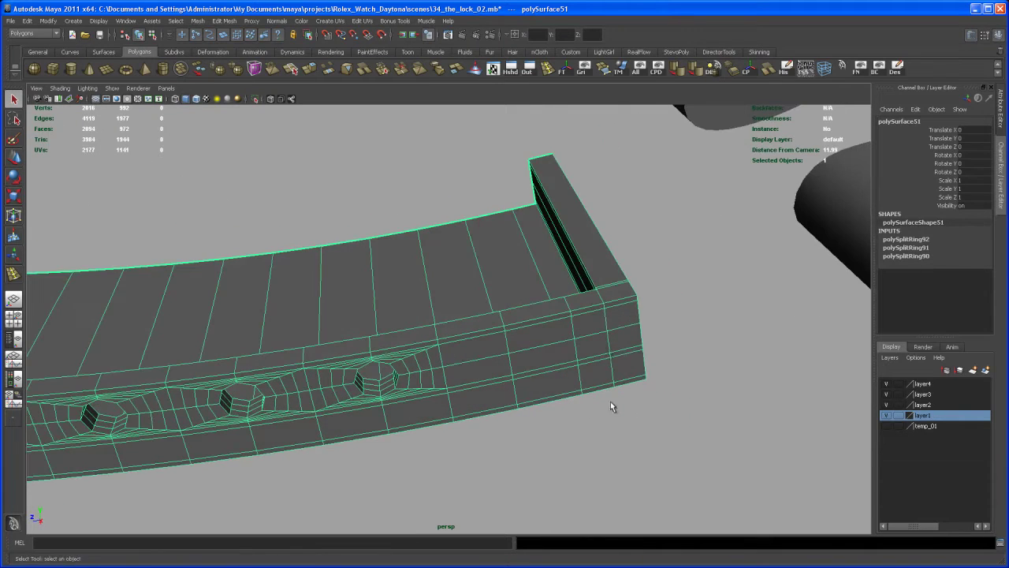
{"action": "left_click", "coordinate": [603, 308]}
{"action": "right_click_drag", "start_coordinate": [603, 308], "coordinate": [469, 345], "text": "alt"}
{"action": "left_click_drag", "start_coordinate": [469, 346], "coordinate": [520, 348], "text": "alt"}
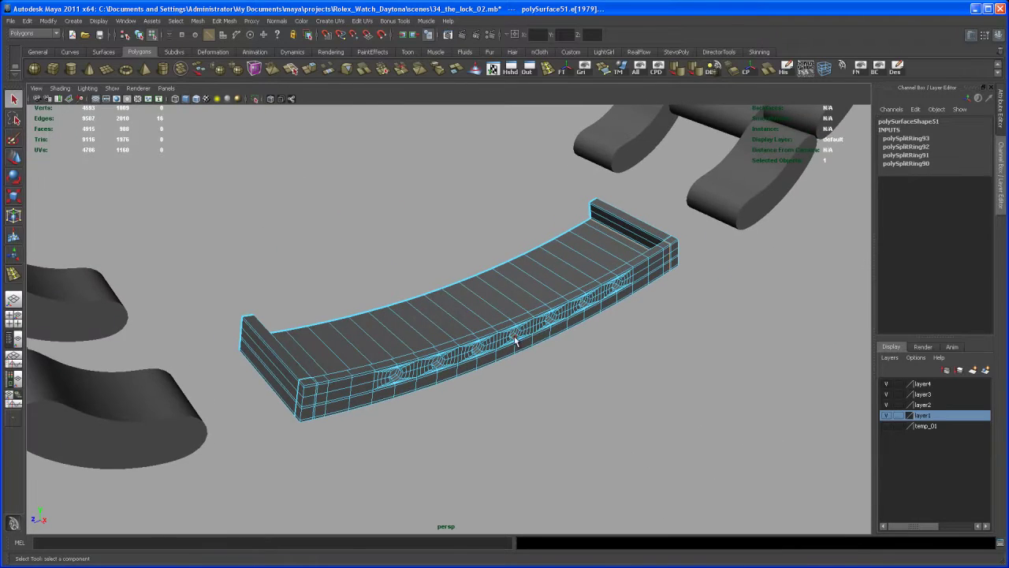
Step: Return to object mode and move the clasp half's pivot onto its open long edge
{"action": "right_click_drag", "start_coordinate": [513, 339], "coordinate": [552, 322]}
{"action": "left_click", "coordinate": [527, 327]}
{"action": "left_click_drag", "start_coordinate": [526, 326], "coordinate": [553, 396], "text": "alt"}
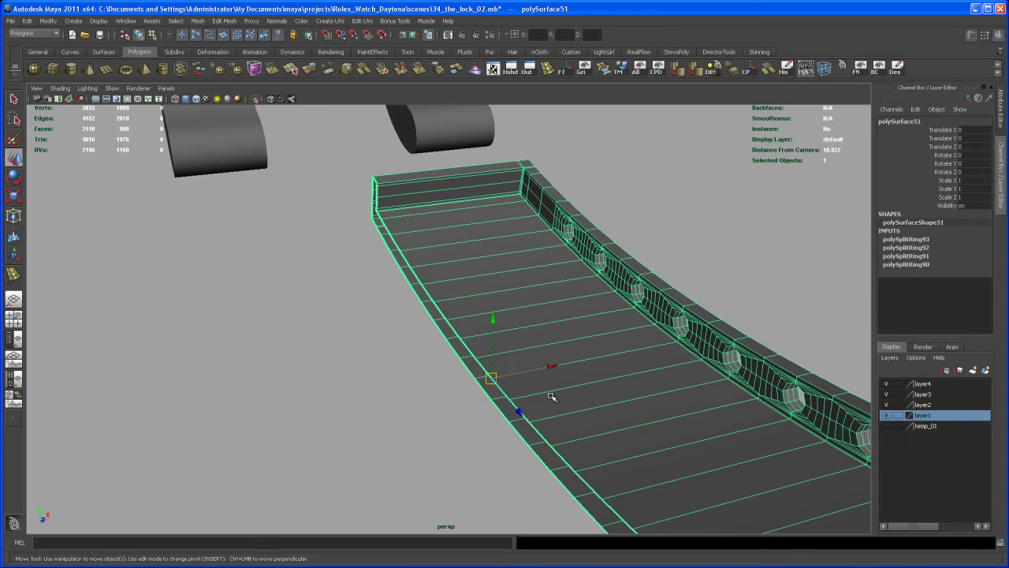
{"action": "left_click_drag", "start_coordinate": [557, 396], "coordinate": [494, 347], "text": "alt"}
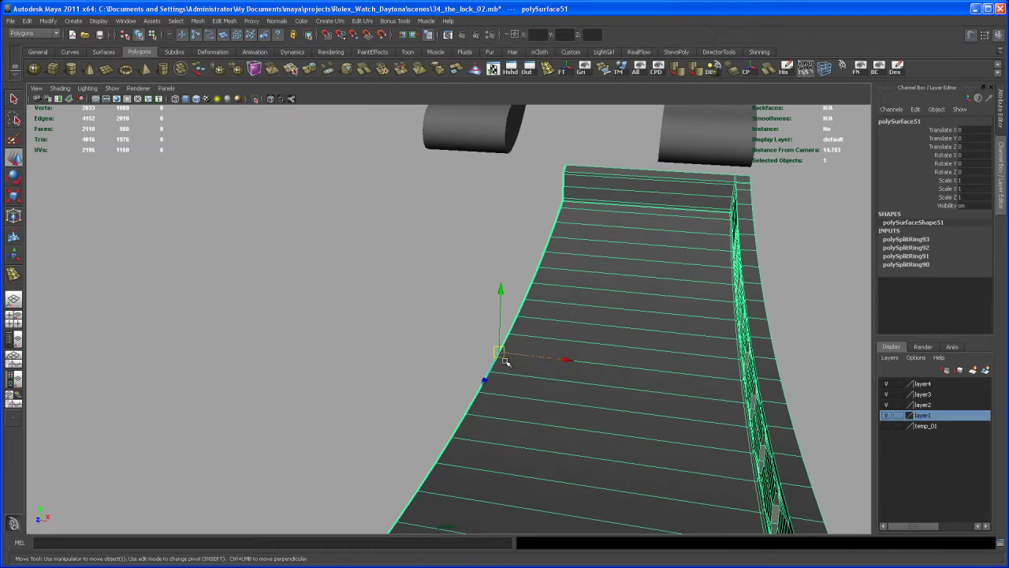
Step: Duplicate the clasp half and mirror the copy across the open edge with a Scale X of -1
{"action": "left_click_drag", "start_coordinate": [488, 393], "coordinate": [548, 381], "text": "alt"}
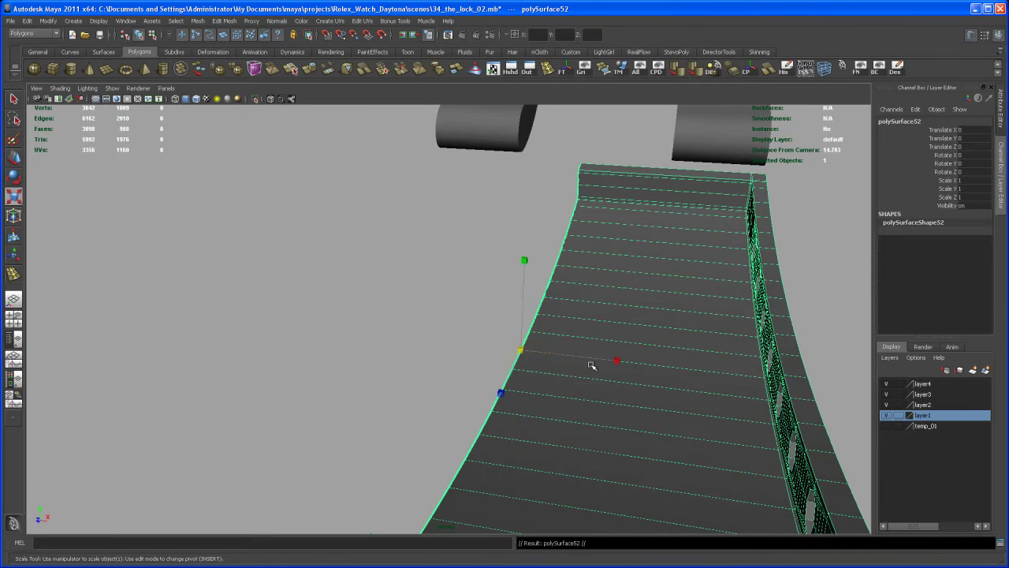
{"action": "left_click_drag", "start_coordinate": [616, 362], "coordinate": [493, 327]}
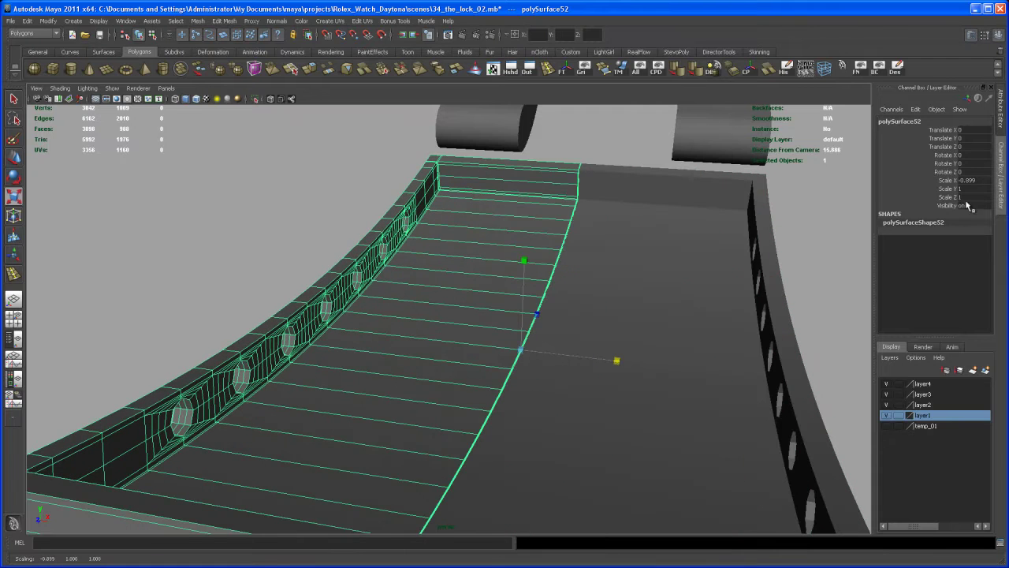
{"action": "type", "text": "-1"}
{"action": "key", "text": "Return"}
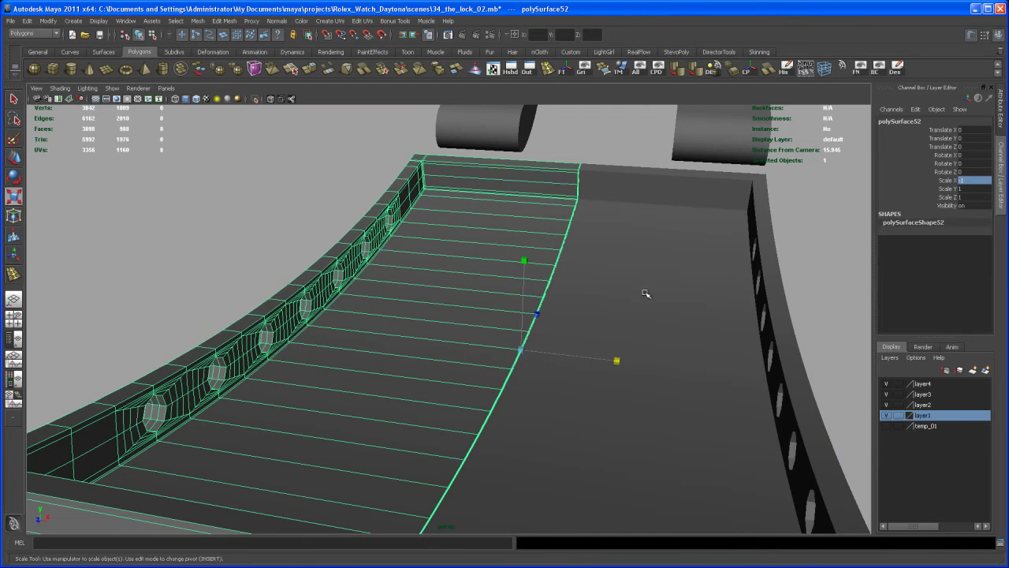
Step: Select both clasp halves and combine them into one mesh
{"action": "right_click_drag", "start_coordinate": [658, 326], "coordinate": [624, 316], "text": "alt"}
{"action": "left_click_drag", "start_coordinate": [624, 315], "coordinate": [479, 365], "text": "alt"}
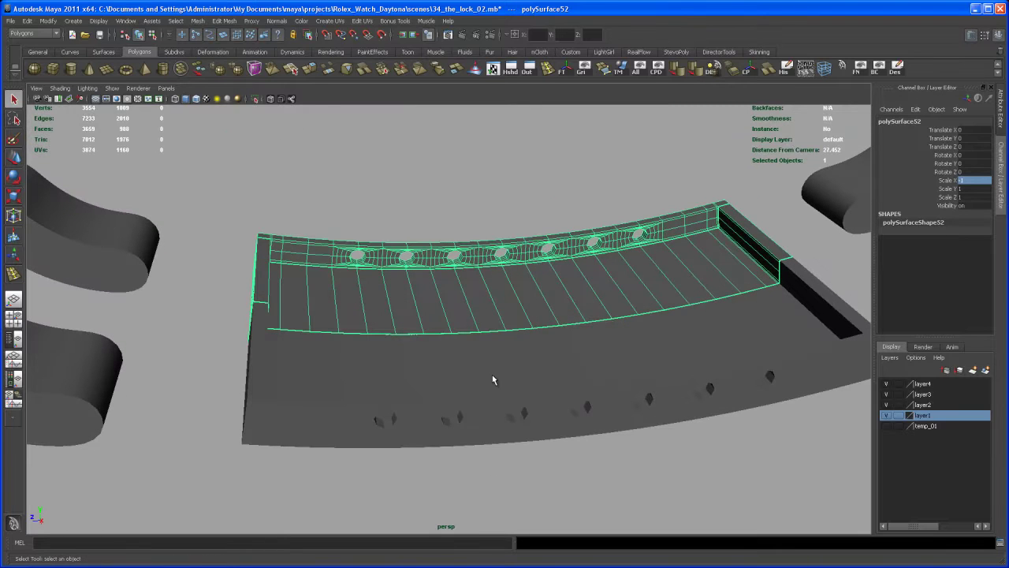
{"action": "left_click", "coordinate": [494, 371], "text": "shift"}
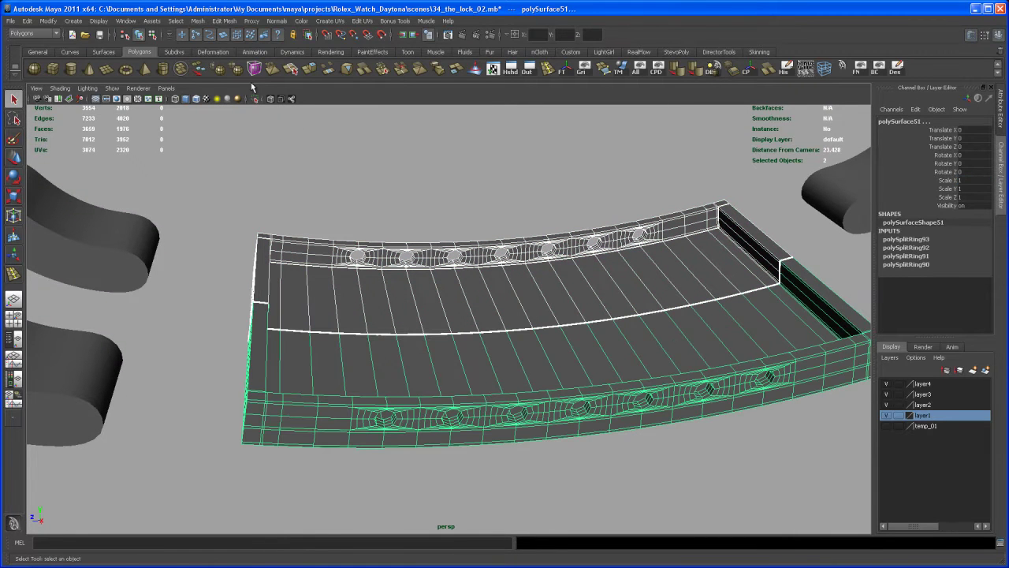
{"action": "left_click_drag", "start_coordinate": [420, 192], "coordinate": [452, 311], "text": "alt"}
{"action": "right_click_drag", "start_coordinate": [473, 298], "coordinate": [582, 347], "text": "alt"}
{"action": "middle_click_drag", "start_coordinate": [582, 346], "coordinate": [579, 338], "text": "alt"}
{"action": "right_click_drag", "start_coordinate": [579, 339], "coordinate": [469, 323], "text": "alt"}
{"action": "left_click_drag", "start_coordinate": [470, 323], "coordinate": [457, 300], "text": "alt"}
Step: Select the vertices along the seam between the two clasp halves and merge them
{"action": "right_click", "coordinate": [453, 296]}
{"action": "left_click", "coordinate": [422, 294]}
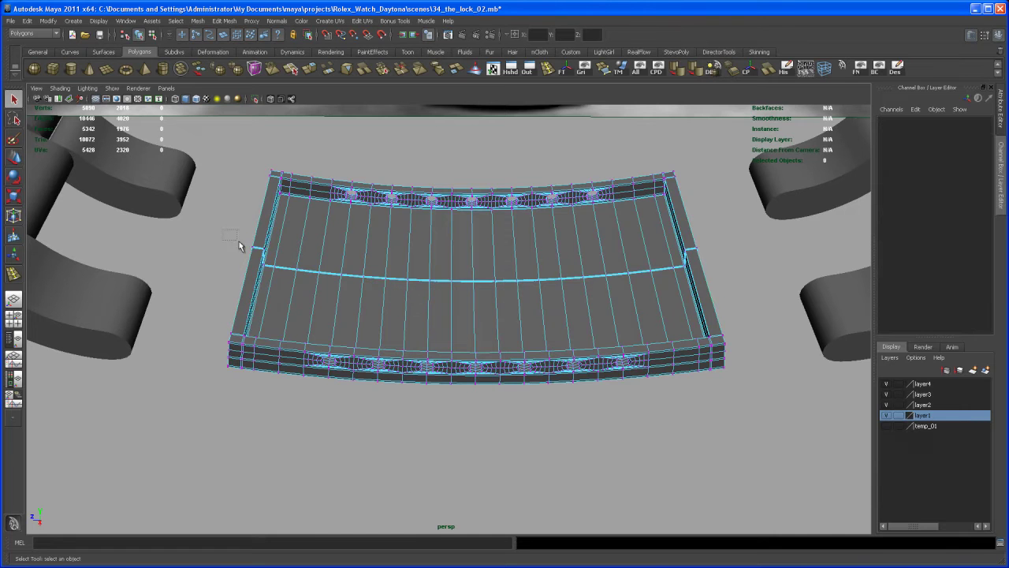
{"action": "left_click_drag", "start_coordinate": [698, 315], "coordinate": [652, 240], "text": "alt"}
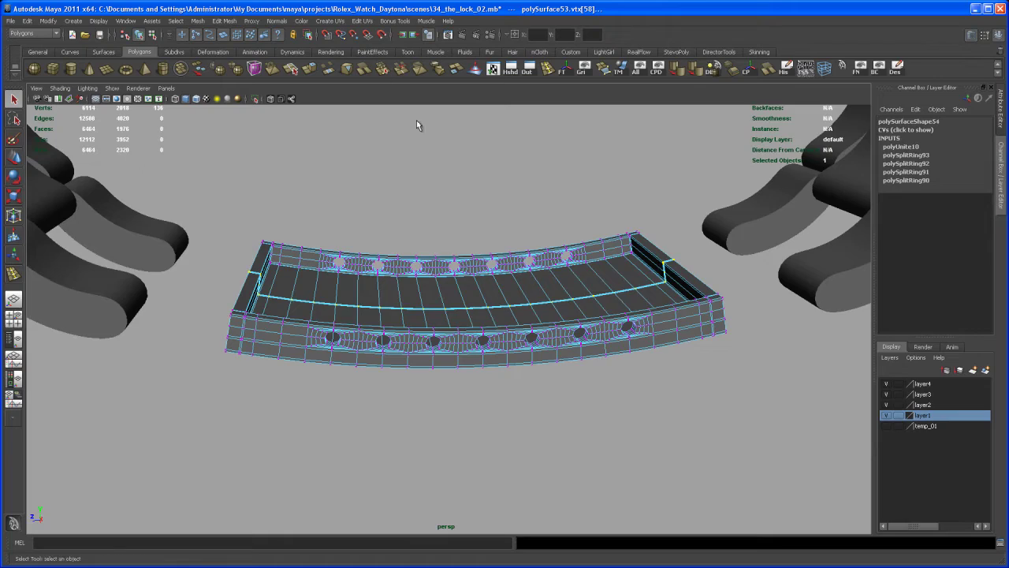
{"action": "left_click_drag", "start_coordinate": [473, 272], "coordinate": [484, 294], "text": "alt"}
{"action": "right_click_drag", "start_coordinate": [484, 294], "coordinate": [501, 288]}
Step: Assign the top camera's image plane to a new display layer and hide that layer
{"action": "left_click_drag", "start_coordinate": [502, 300], "coordinate": [470, 280], "text": "alt"}
{"action": "right_click_drag", "start_coordinate": [471, 279], "coordinate": [436, 302], "text": "alt"}
{"action": "left_click_drag", "start_coordinate": [435, 303], "coordinate": [530, 293], "text": "alt"}
{"action": "left_click", "coordinate": [489, 295]}
{"action": "left_click", "coordinate": [473, 255]}
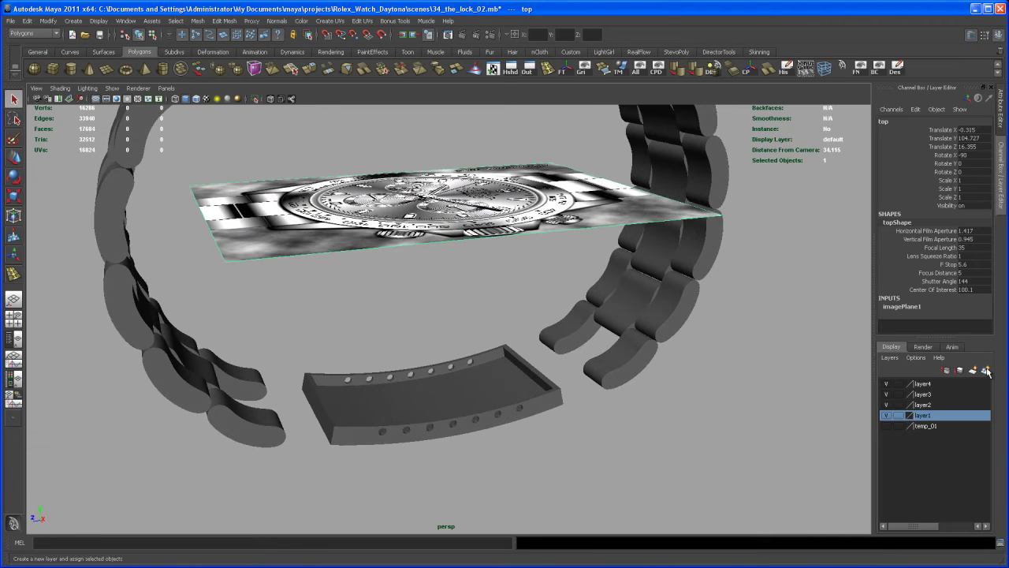
{"action": "left_click", "coordinate": [889, 385]}
{"action": "left_click", "coordinate": [489, 297]}
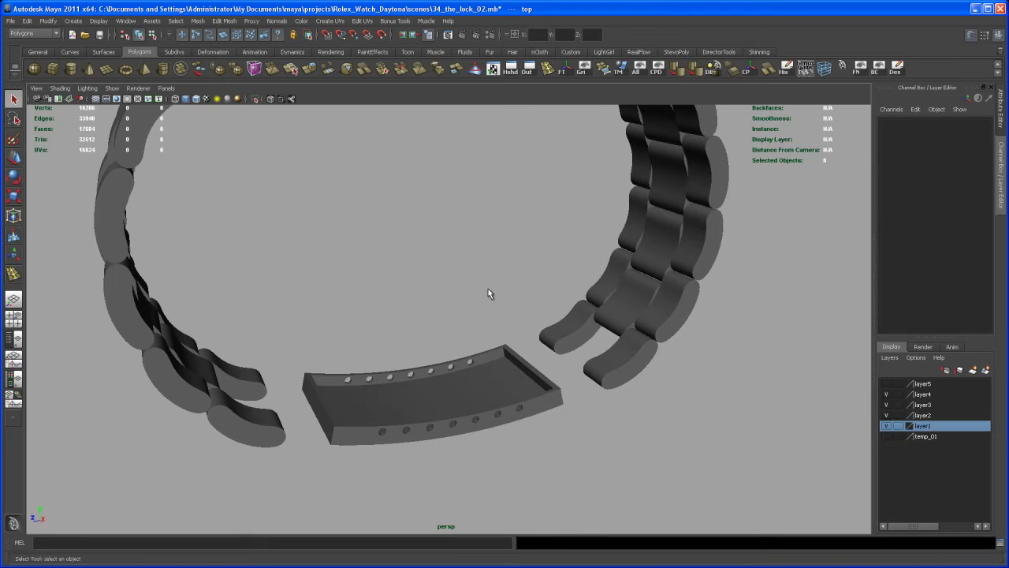
Step: Display the merged clasp part in smooth preview and check it against the neighbouring bracelet links
{"action": "left_click_drag", "start_coordinate": [490, 297], "coordinate": [492, 347], "text": "alt"}
{"action": "left_click", "coordinate": [499, 387]}
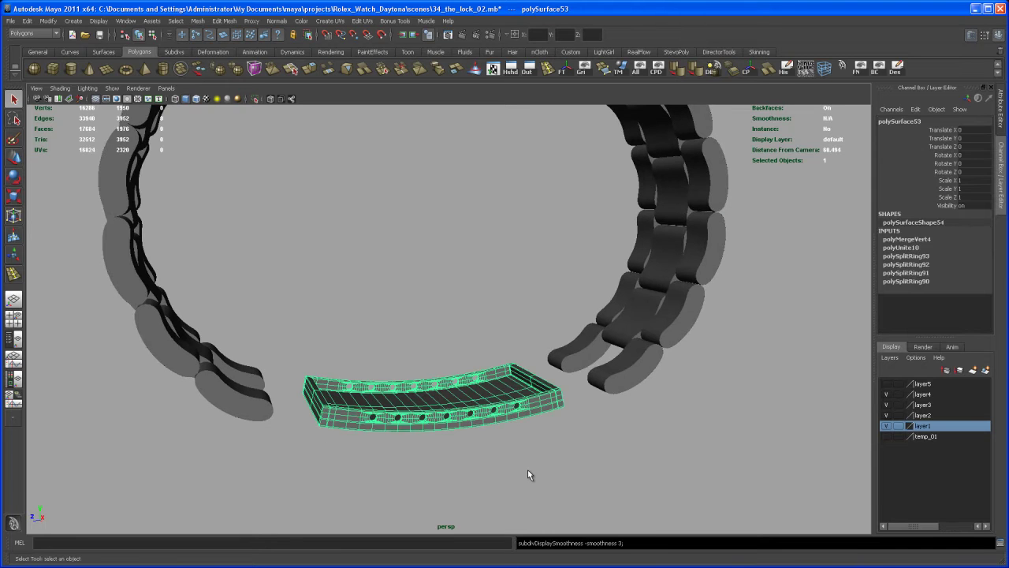
{"action": "left_click", "coordinate": [528, 455]}
{"action": "left_click_drag", "start_coordinate": [487, 462], "coordinate": [424, 365], "text": "alt"}
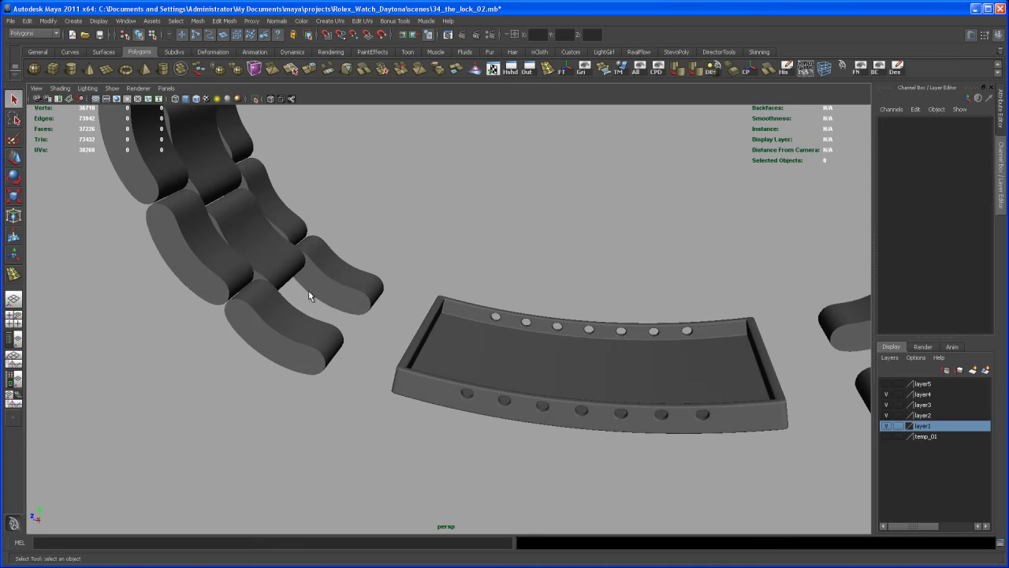
{"action": "left_click_drag", "start_coordinate": [410, 361], "coordinate": [401, 399], "text": "alt"}
{"action": "scroll", "coordinate": [403, 385], "scroll_direction": "down", "scroll_amount": 1}
{"action": "middle_click_drag", "start_coordinate": [400, 399], "coordinate": [398, 401], "text": "alt"}
{"action": "left_click_drag", "start_coordinate": [398, 400], "coordinate": [401, 372], "text": "alt"}
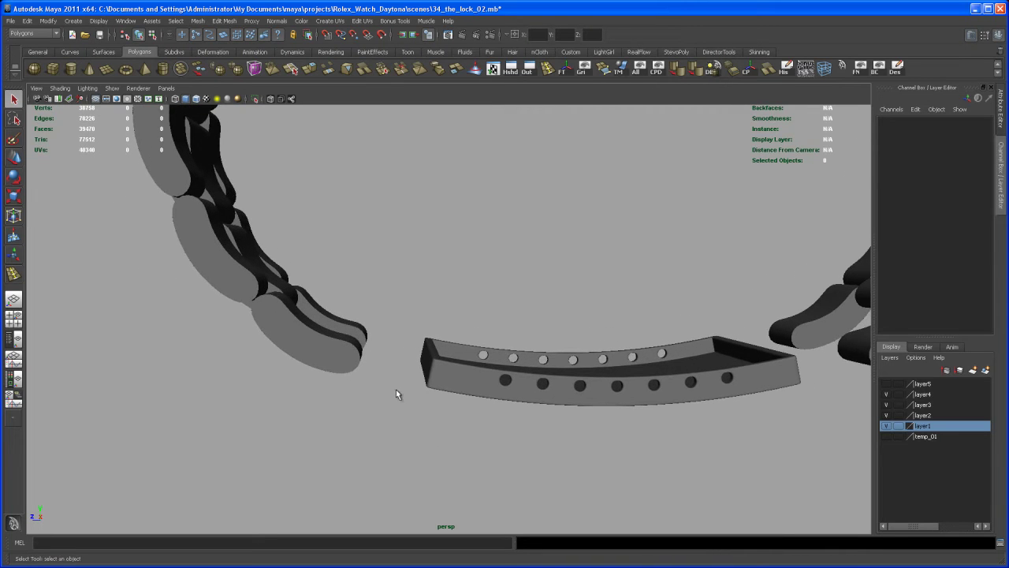
Step: Create a polygon cube and lower it to the clasp at a Translate Y of about -27.84
{"action": "left_click", "coordinate": [54, 70]}
{"action": "right_click_drag", "start_coordinate": [548, 251], "coordinate": [476, 242], "text": "alt"}
{"action": "middle_click_drag", "start_coordinate": [476, 242], "coordinate": [459, 259], "text": "alt"}
{"action": "right_click_drag", "start_coordinate": [459, 258], "coordinate": [448, 259], "text": "alt"}
{"action": "middle_click_drag", "start_coordinate": [448, 259], "coordinate": [435, 277], "text": "alt"}
{"action": "left_click_drag", "start_coordinate": [436, 278], "coordinate": [488, 198], "text": "alt"}
{"action": "key", "text": "w"}
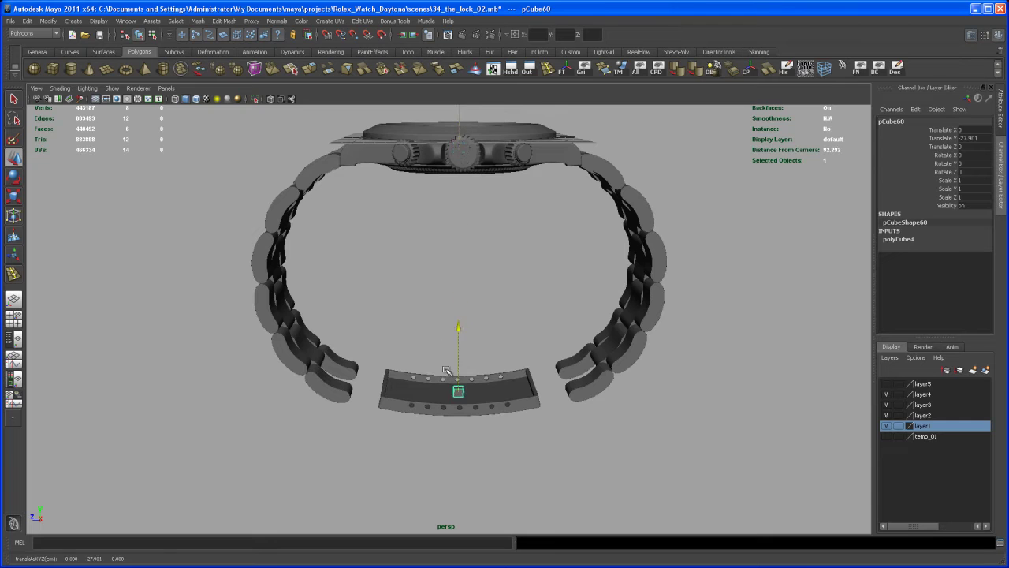
Step: Move the cube along Z to about 10.15, into the gap between the clasp part and the bracelet links
{"action": "right_click_drag", "start_coordinate": [435, 365], "coordinate": [513, 425], "text": "alt"}
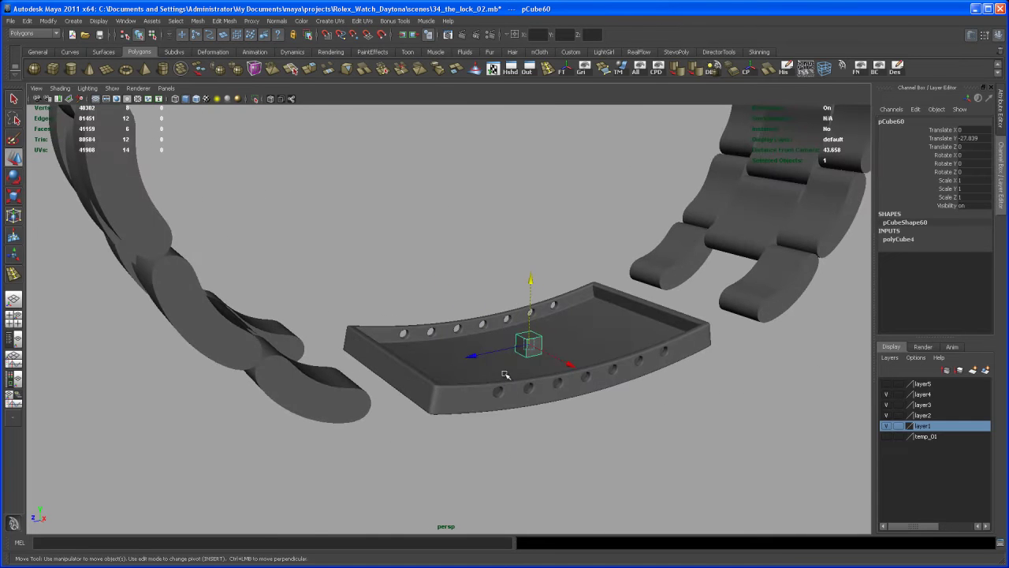
{"action": "left_click_drag", "start_coordinate": [489, 360], "coordinate": [467, 360]}
{"action": "left_click_drag", "start_coordinate": [320, 408], "coordinate": [319, 408]}
{"action": "left_click_drag", "start_coordinate": [377, 407], "coordinate": [362, 411], "text": "alt"}
{"action": "middle_click_drag", "start_coordinate": [362, 411], "coordinate": [379, 404], "text": "alt"}
{"action": "left_click_drag", "start_coordinate": [378, 367], "coordinate": [361, 370]}
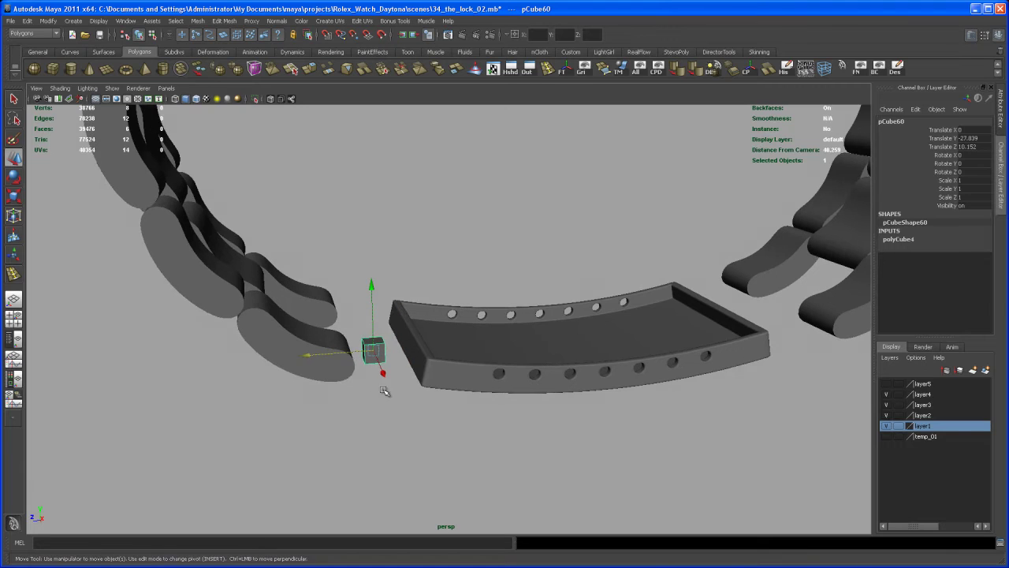
Step: In the side view, reposition the cube to about -27.11 in Y and 10.29 in Z
{"action": "key", "text": "space"}
{"action": "key", "text": "space"}
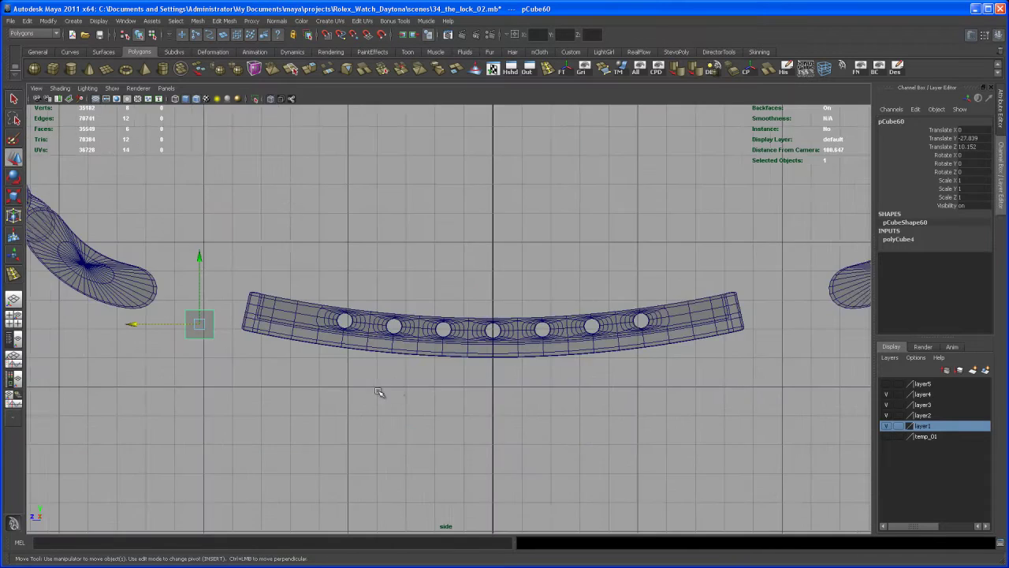
{"action": "middle_click_drag", "start_coordinate": [241, 346], "coordinate": [511, 386], "text": "alt"}
{"action": "right_click_drag", "start_coordinate": [511, 385], "coordinate": [547, 422], "text": "alt"}
{"action": "scroll", "coordinate": [520, 423], "scroll_direction": "up", "scroll_amount": 2}
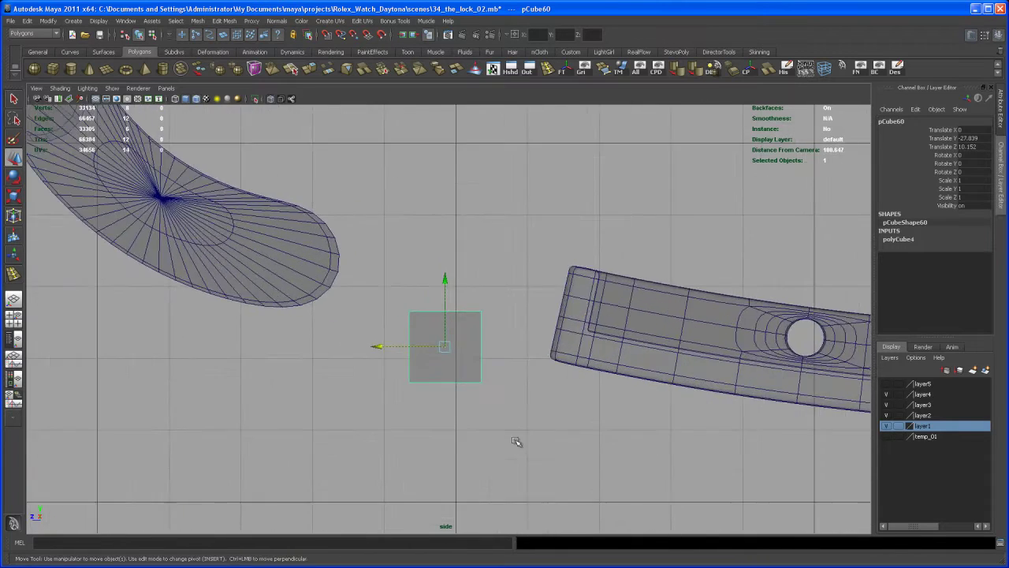
{"action": "left_click_drag", "start_coordinate": [445, 346], "coordinate": [435, 312]}
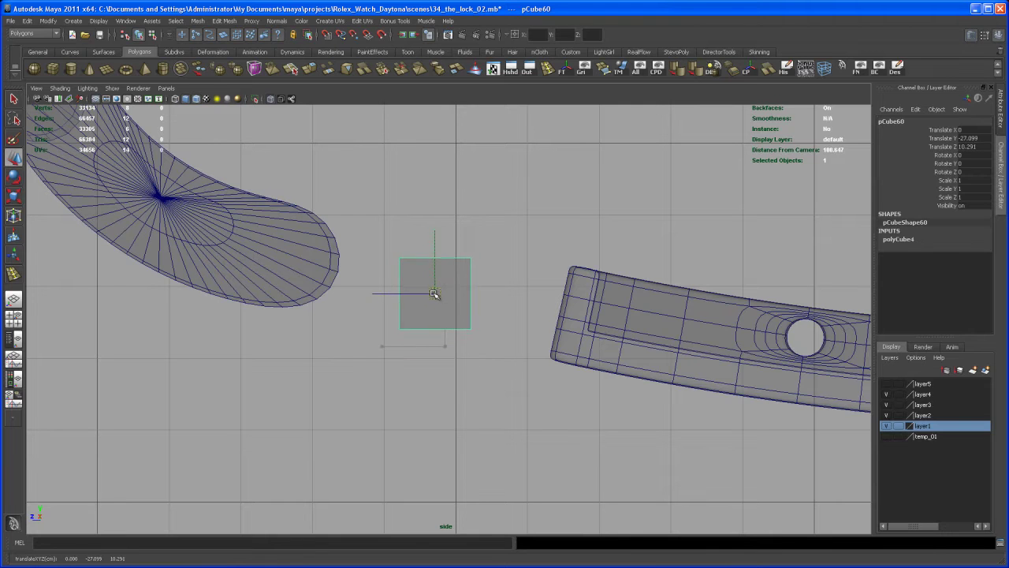
Step: Rotate the cube to about -11.21 degrees in X and scale it uniformly to about 1.33
{"action": "key", "text": "e"}
{"action": "left_click_drag", "start_coordinate": [535, 253], "coordinate": [540, 284]}
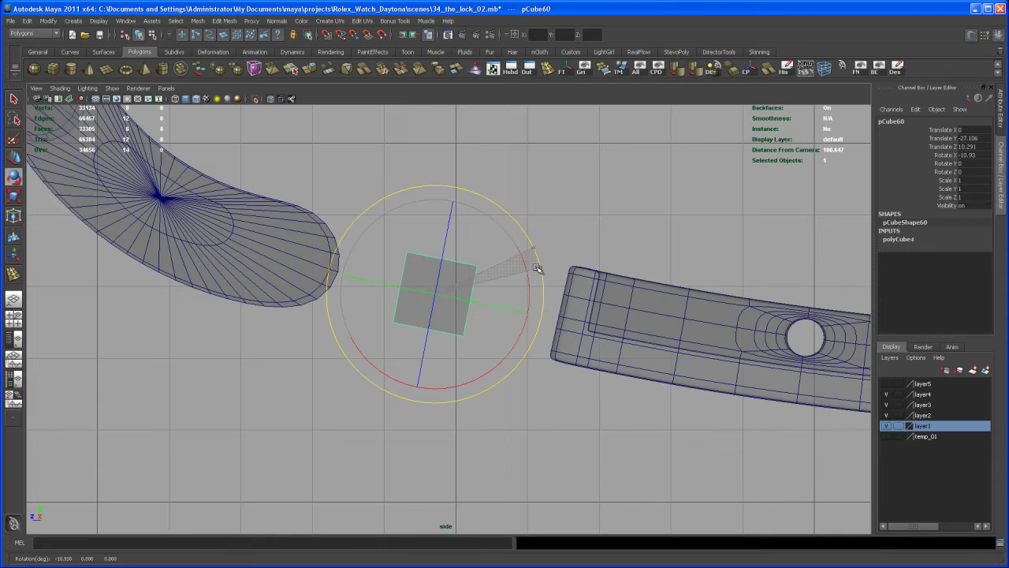
{"action": "key", "text": "t"}
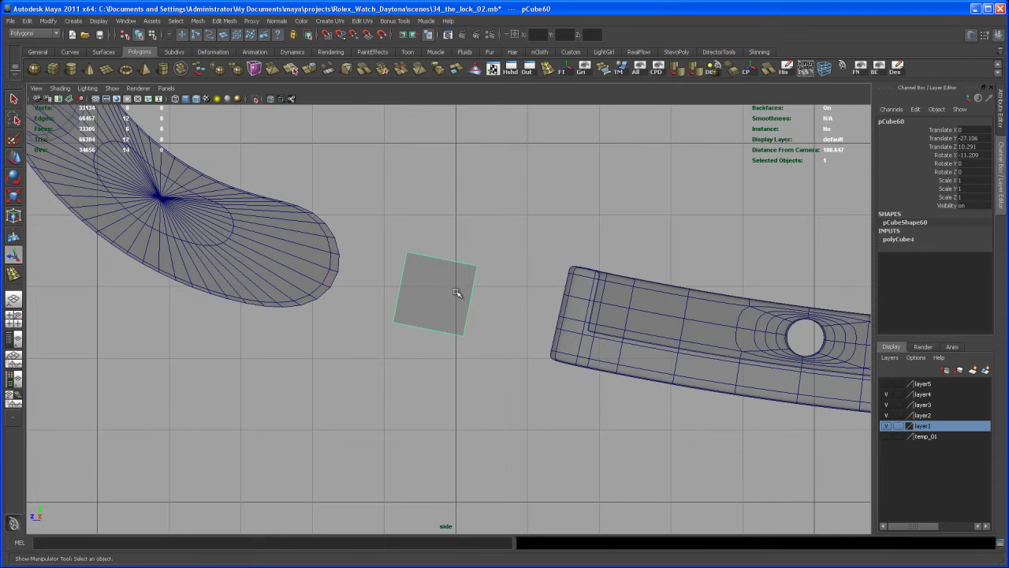
{"action": "mouse_move", "coordinate": [439, 293]}
{"action": "left_mouse_down"}
{"action": "mouse_move", "coordinate": [461, 282]}
{"action": "mouse_move", "coordinate": [490, 299]}
{"action": "mouse_move", "coordinate": [446, 297]}
{"action": "left_mouse_up"}
{"action": "key", "text": "w"}
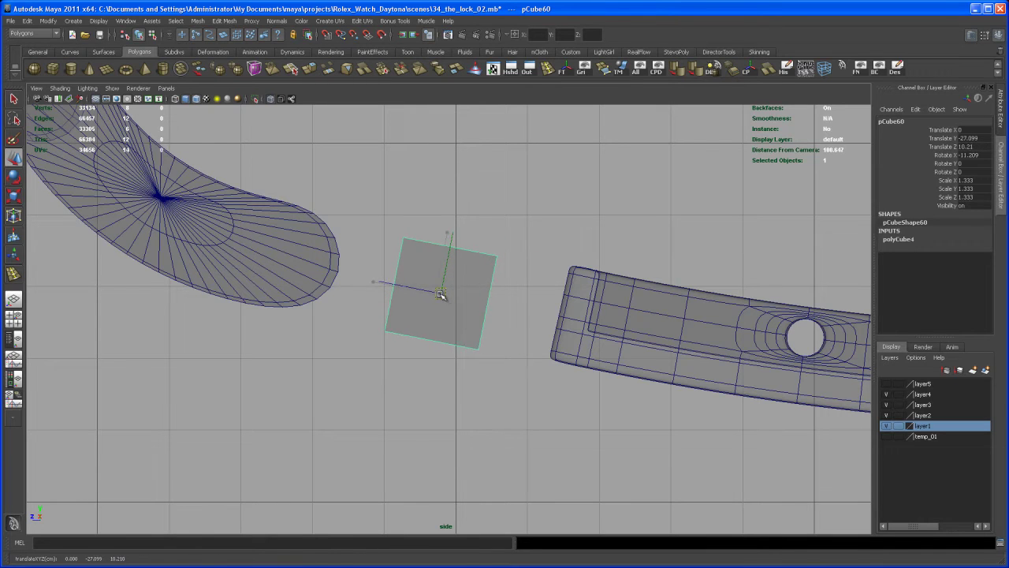
Step: Stretch the block along Z to a scale of about 2.78 and centre it between links and clasp at Y -27.07, Z 10.17
{"action": "key", "text": "r"}
{"action": "left_click_drag", "start_coordinate": [350, 276], "coordinate": [310, 267]}
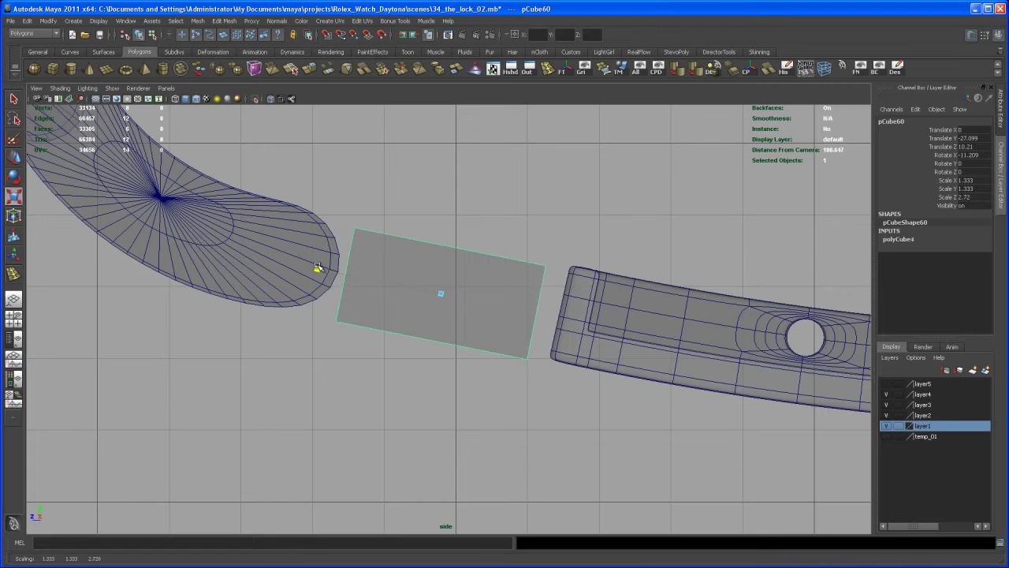
{"action": "key", "text": "w"}
{"action": "left_click_drag", "start_coordinate": [439, 291], "coordinate": [444, 291]}
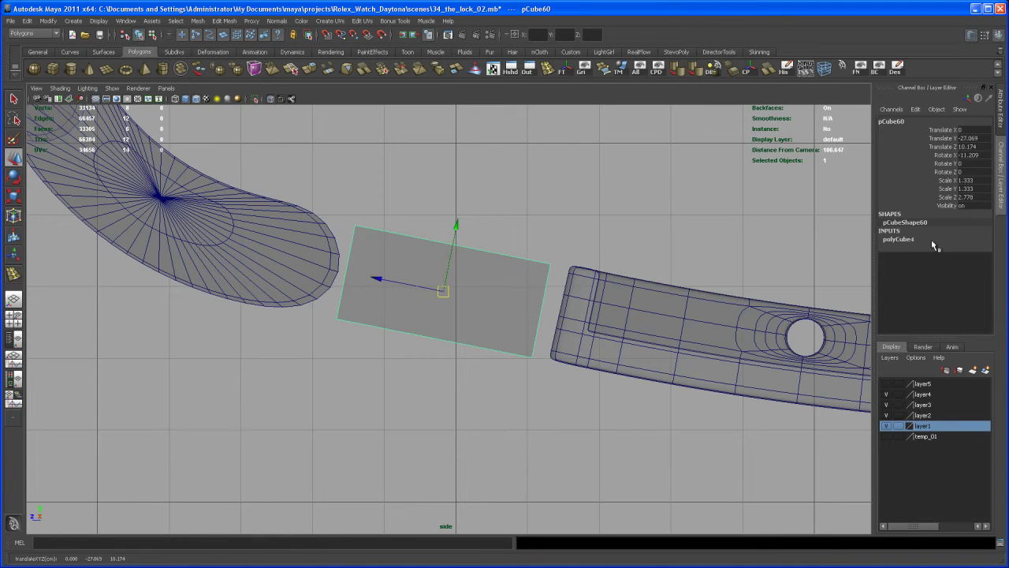
Step: Widen the block along X to a scale of about 10.24 so it spans the bracelet's width
{"action": "left_click", "coordinate": [903, 239]}
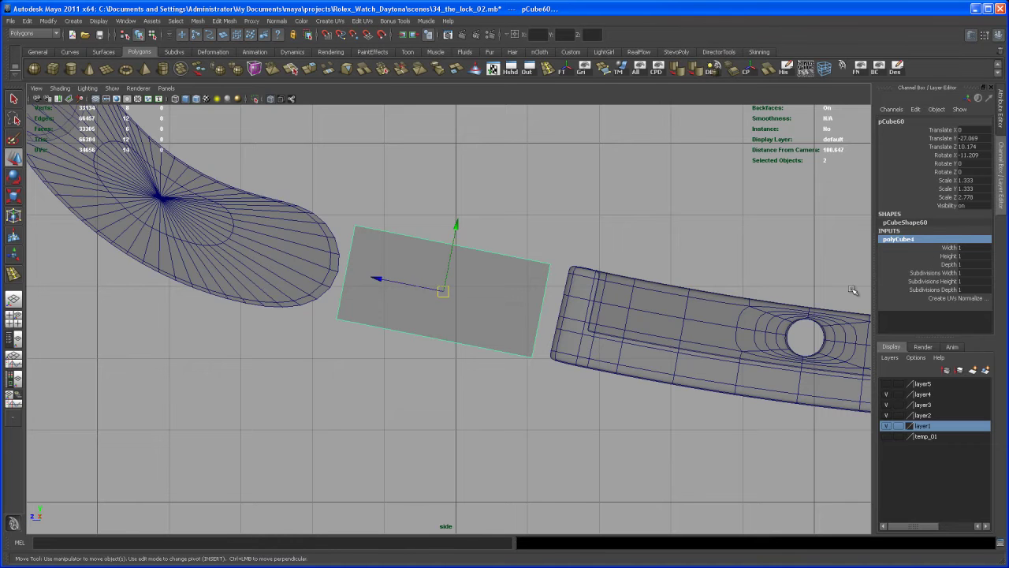
{"action": "key", "text": "space"}
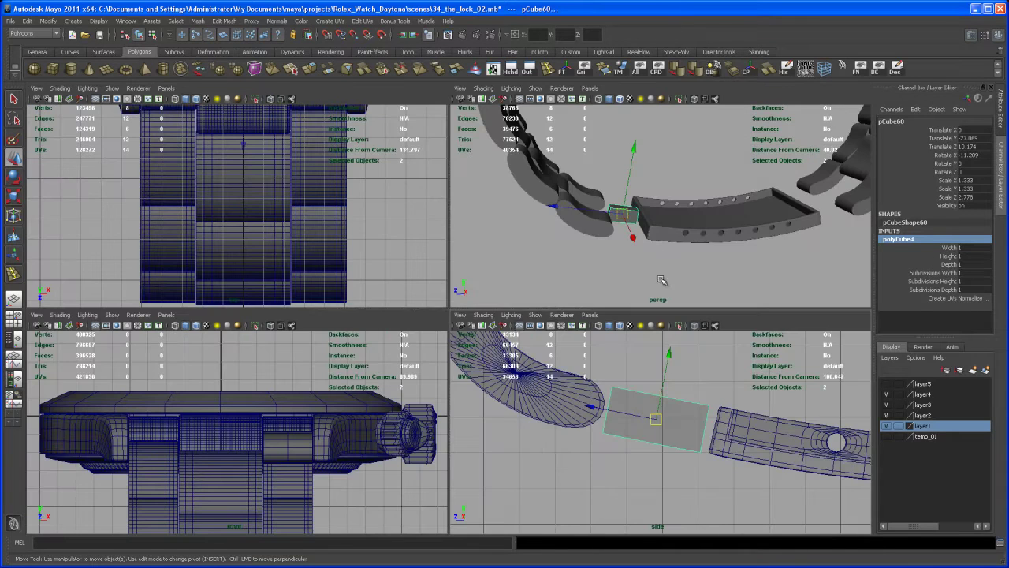
{"action": "key", "text": "space"}
{"action": "left_click_drag", "start_coordinate": [604, 303], "coordinate": [670, 265], "text": "alt"}
{"action": "right_click_drag", "start_coordinate": [669, 265], "coordinate": [622, 365], "text": "alt"}
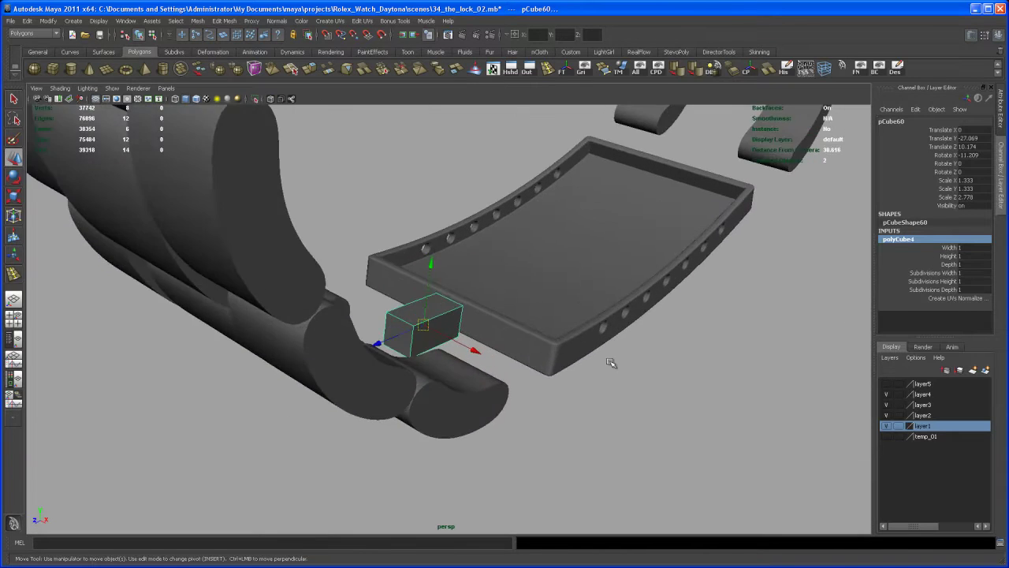
{"action": "left_click_drag", "start_coordinate": [622, 365], "coordinate": [603, 370], "text": "alt"}
{"action": "right_click_drag", "start_coordinate": [603, 370], "coordinate": [609, 362], "text": "alt"}
{"action": "left_click_drag", "start_coordinate": [608, 361], "coordinate": [596, 376], "text": "alt"}
{"action": "key", "text": "r"}
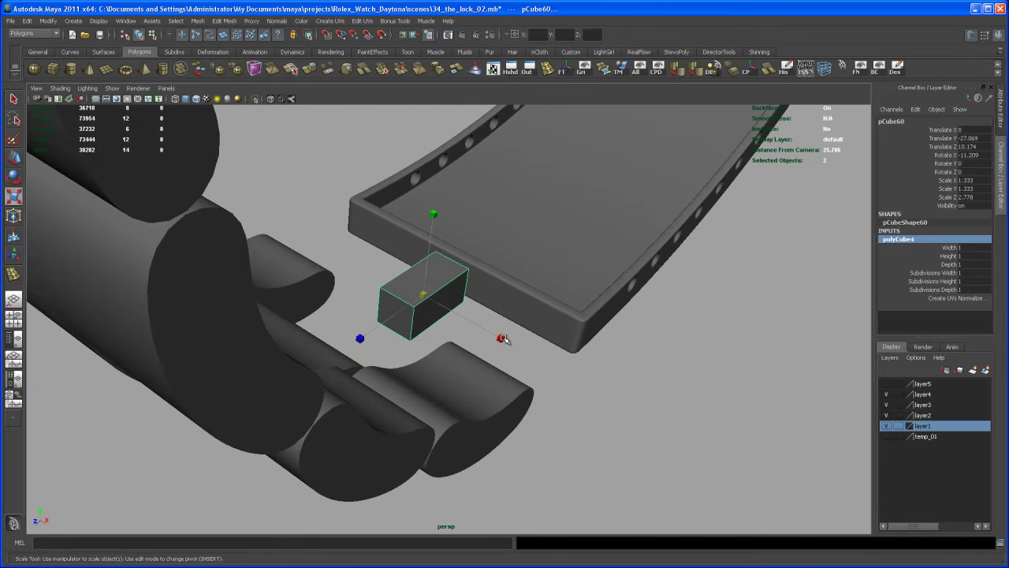
{"action": "left_click_drag", "start_coordinate": [501, 338], "coordinate": [618, 401]}
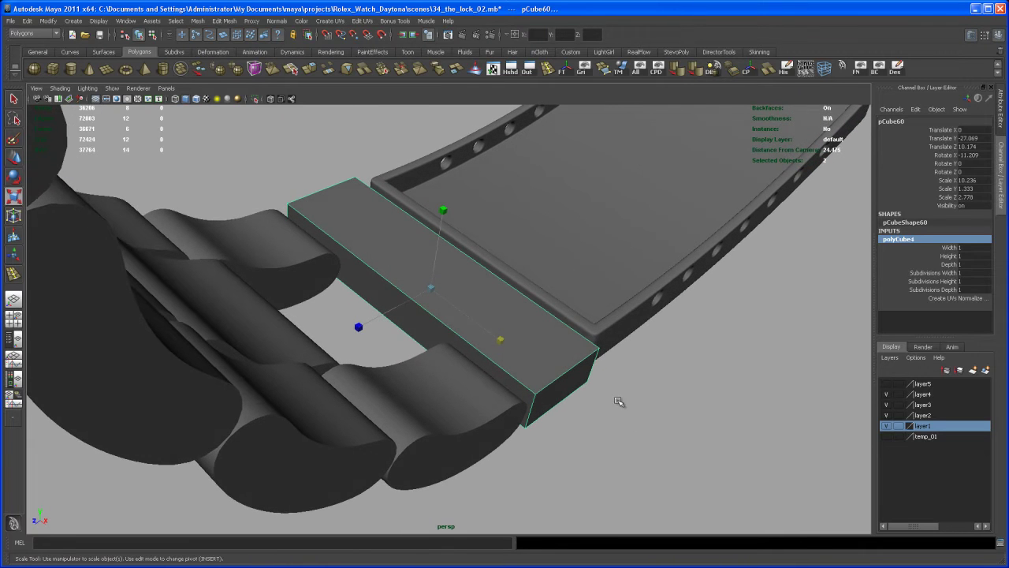
Step: Set the block's Subdivisions Width to 2 and delete the faces of its negative X half
{"action": "left_click", "coordinate": [951, 273]}
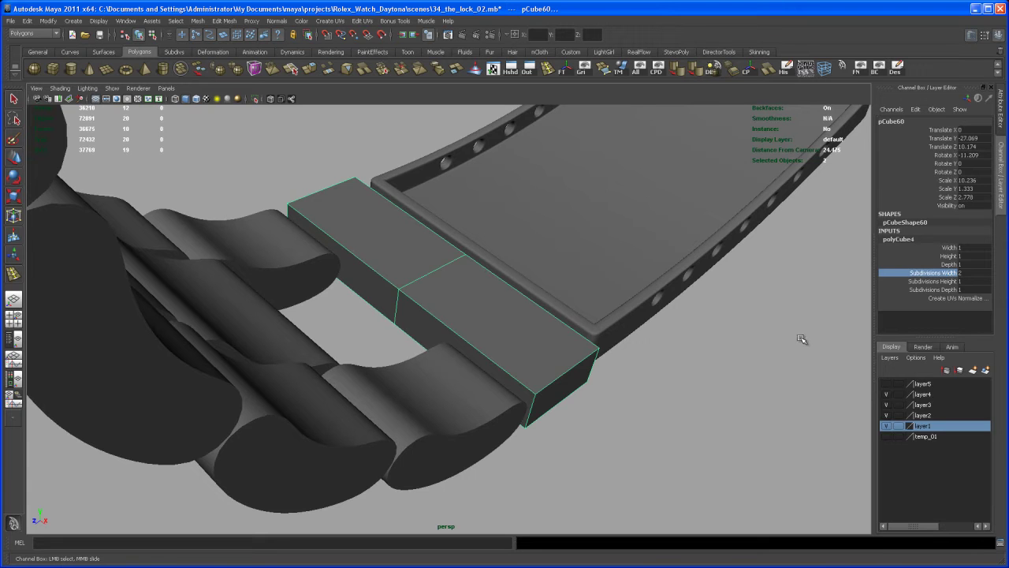
{"action": "left_click_drag", "start_coordinate": [807, 340], "coordinate": [550, 319], "text": "alt"}
{"action": "right_click_drag", "start_coordinate": [494, 194], "coordinate": [492, 211]}
{"action": "left_click_drag", "start_coordinate": [490, 212], "coordinate": [462, 340], "text": "alt"}
{"action": "left_click", "coordinate": [515, 228]}
Step: Turn on wireframe over shading and move the block's outer end vertices along X to about 5.08, near the link's outer edge
{"action": "right_click", "coordinate": [407, 303]}
{"action": "right_click_drag", "start_coordinate": [377, 303], "coordinate": [374, 303]}
{"action": "left_click_drag", "start_coordinate": [382, 302], "coordinate": [453, 287], "text": "alt"}
{"action": "left_click_drag", "start_coordinate": [332, 223], "coordinate": [541, 390]}
{"action": "key", "text": "w"}
{"action": "right_click_drag", "start_coordinate": [540, 389], "coordinate": [545, 435], "text": "alt"}
{"action": "left_click_drag", "start_coordinate": [545, 435], "coordinate": [471, 388], "text": "alt"}
{"action": "left_click", "coordinate": [196, 101]}
{"action": "mouse_move", "coordinate": [347, 275]}
{"action": "right_mouse_down", "text": "alt"}
{"action": "mouse_move", "coordinate": [494, 367]}
{"action": "mouse_move", "coordinate": [481, 339]}
{"action": "mouse_move", "coordinate": [546, 377]}
{"action": "right_mouse_up", "text": "alt"}
{"action": "left_click_drag", "start_coordinate": [591, 253], "coordinate": [599, 255]}
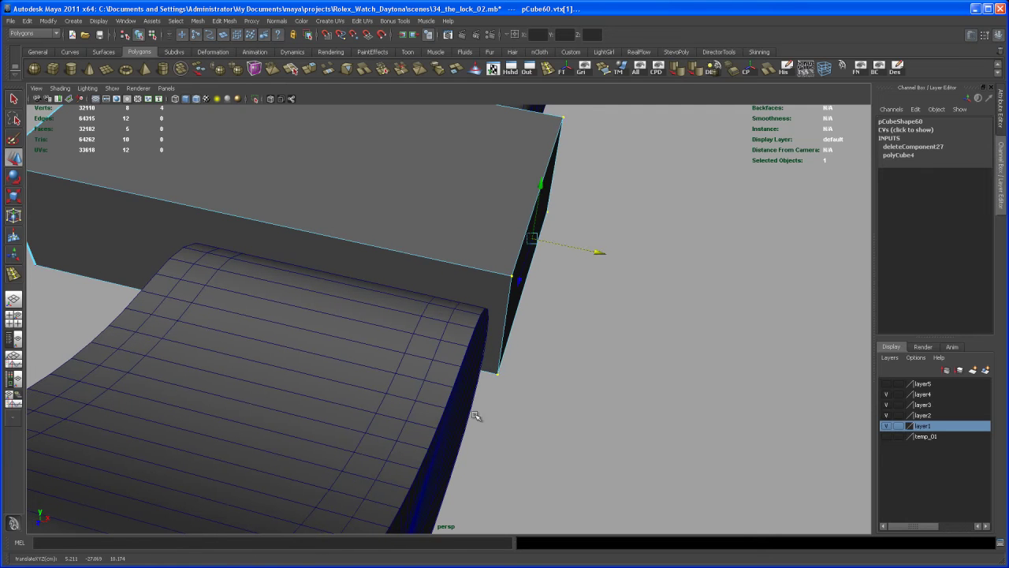
{"action": "middle_click_drag", "start_coordinate": [453, 389], "coordinate": [453, 387]}
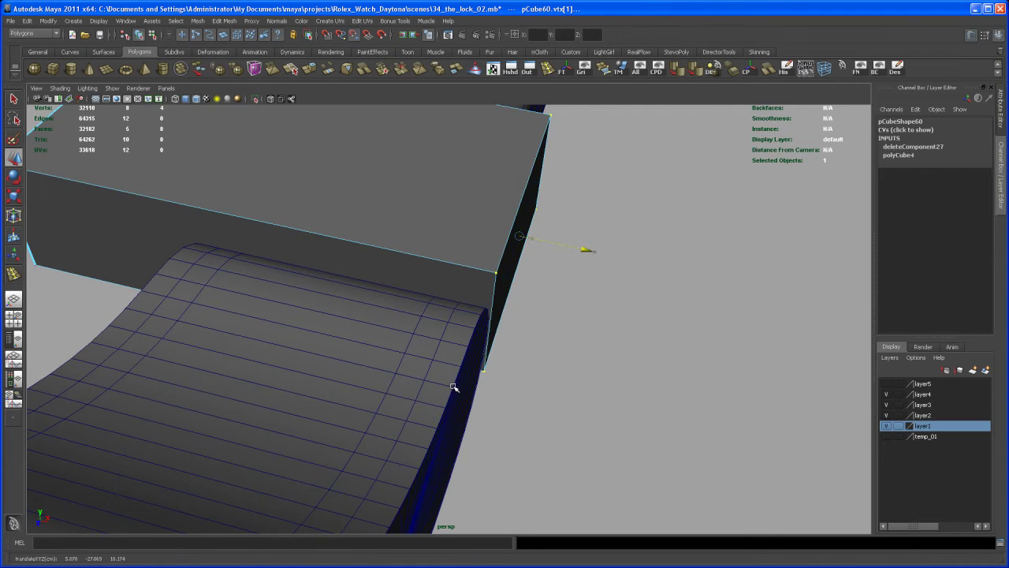
Step: Insert an edge loop across the half block close to its outer end, leaving a narrow strip beside the clasp's side
{"action": "left_click_drag", "start_coordinate": [525, 352], "coordinate": [494, 360], "text": "alt"}
{"action": "middle_click_drag", "start_coordinate": [484, 348], "coordinate": [514, 407], "text": "alt"}
{"action": "left_click_drag", "start_coordinate": [514, 408], "coordinate": [472, 341], "text": "alt"}
{"action": "right_click_drag", "start_coordinate": [471, 341], "coordinate": [463, 308], "text": "alt"}
{"action": "left_click_drag", "start_coordinate": [464, 309], "coordinate": [421, 443], "text": "alt"}
{"action": "right_click_drag", "start_coordinate": [421, 443], "coordinate": [478, 478], "text": "alt"}
{"action": "left_click_drag", "start_coordinate": [477, 478], "coordinate": [457, 453], "text": "alt"}
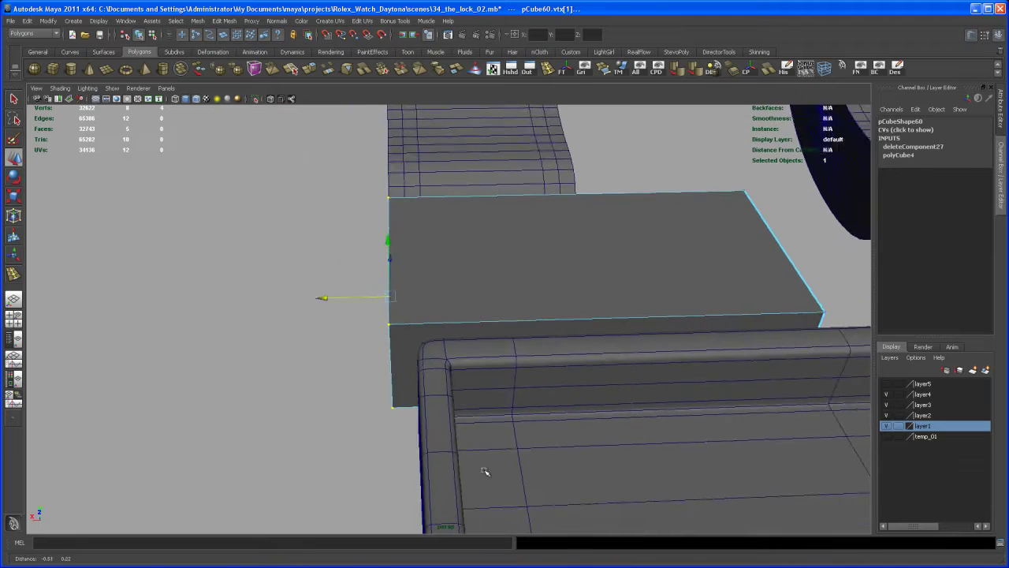
{"action": "right_click_drag", "start_coordinate": [445, 438], "coordinate": [471, 464], "text": "alt"}
{"action": "left_click_drag", "start_coordinate": [471, 465], "coordinate": [474, 467], "text": "alt"}
{"action": "left_click", "coordinate": [546, 72]}
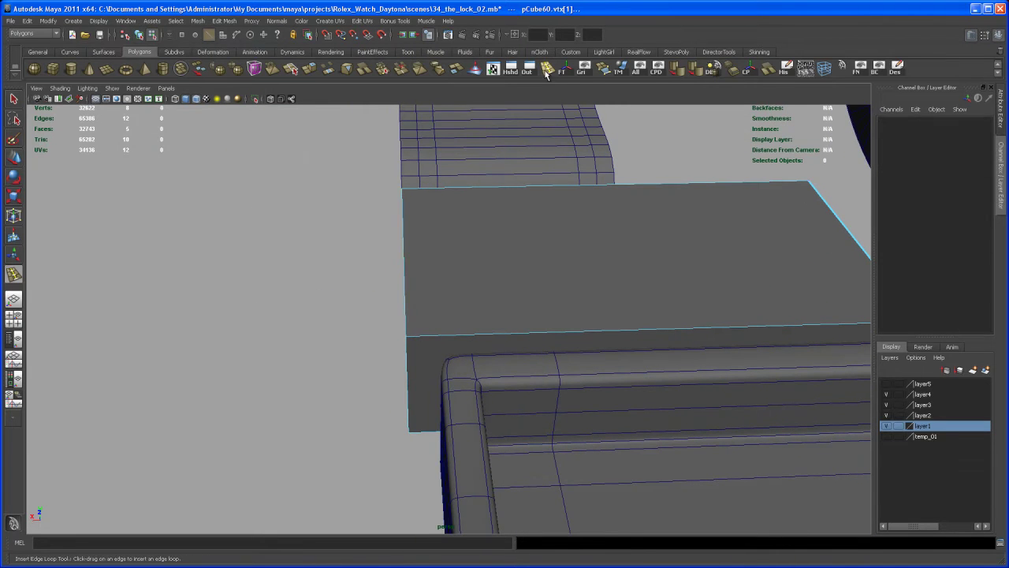
{"action": "middle_click_drag", "start_coordinate": [429, 315], "coordinate": [424, 291], "text": "alt"}
{"action": "left_click_drag", "start_coordinate": [429, 315], "coordinate": [428, 313]}
{"action": "left_click_drag", "start_coordinate": [429, 315], "coordinate": [544, 329], "text": "alt"}
{"action": "right_click_drag", "start_coordinate": [545, 332], "coordinate": [504, 317], "text": "alt"}
{"action": "key", "text": "q"}
{"action": "left_click_drag", "start_coordinate": [548, 404], "coordinate": [565, 394], "text": "alt"}
{"action": "right_click_drag", "start_coordinate": [566, 395], "coordinate": [482, 374], "text": "alt"}
{"action": "left_click_drag", "start_coordinate": [482, 374], "coordinate": [437, 352], "text": "alt"}
{"action": "right_click_drag", "start_coordinate": [440, 337], "coordinate": [442, 342]}
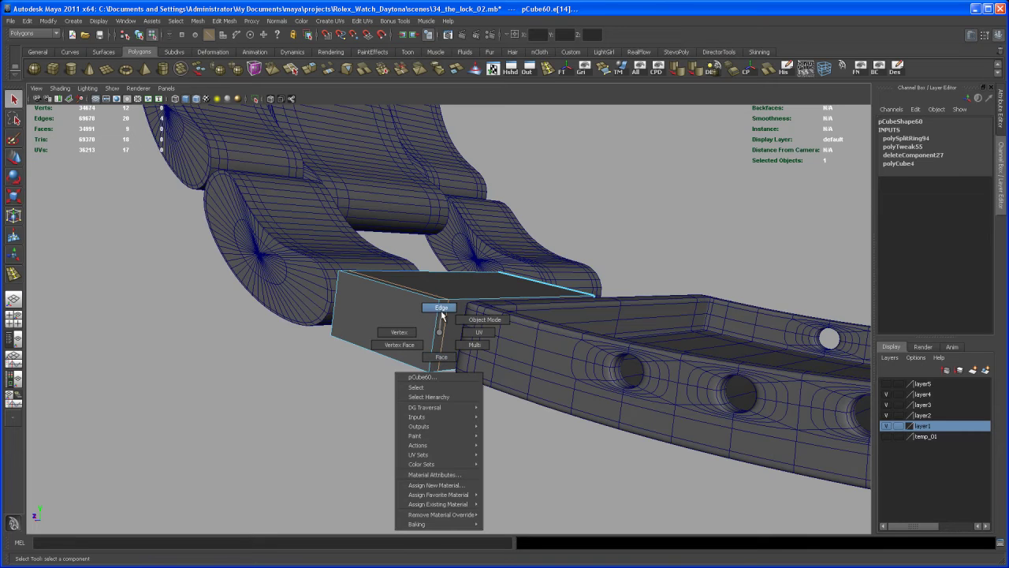
{"action": "right_click_drag", "start_coordinate": [440, 338], "coordinate": [436, 345]}
{"action": "mouse_move", "coordinate": [450, 387]}
{"action": "left_mouse_down", "text": "alt"}
{"action": "mouse_move", "coordinate": [478, 377]}
{"action": "mouse_move", "coordinate": [458, 376]}
{"action": "left_mouse_up", "text": "alt"}
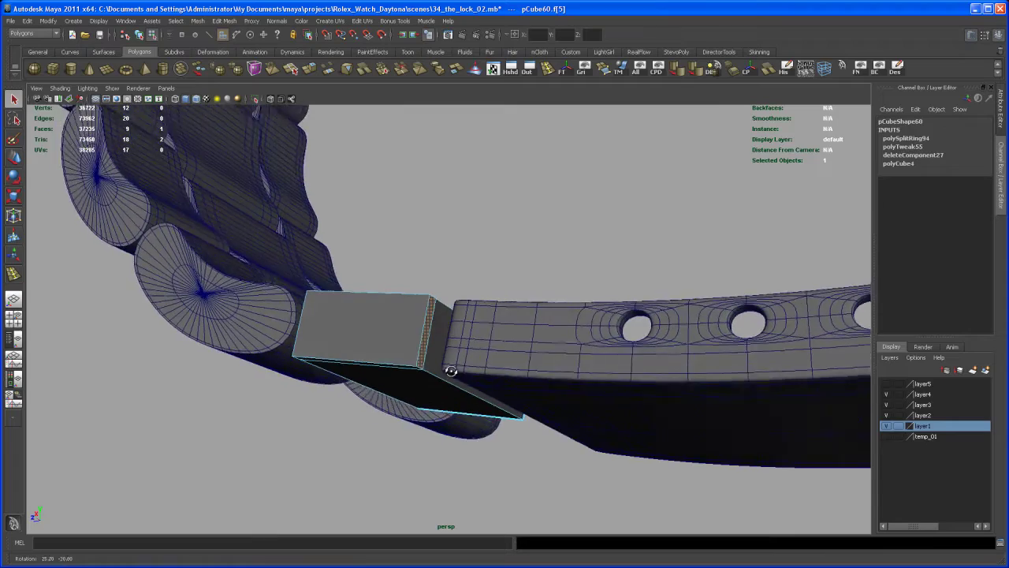
{"action": "left_click", "coordinate": [462, 440]}
{"action": "left_click_drag", "start_coordinate": [462, 440], "coordinate": [487, 400], "text": "alt"}
Step: Select the block's bottom vertices in the side view and lower them slightly, to about -27.89 in Y
{"action": "key", "text": "space"}
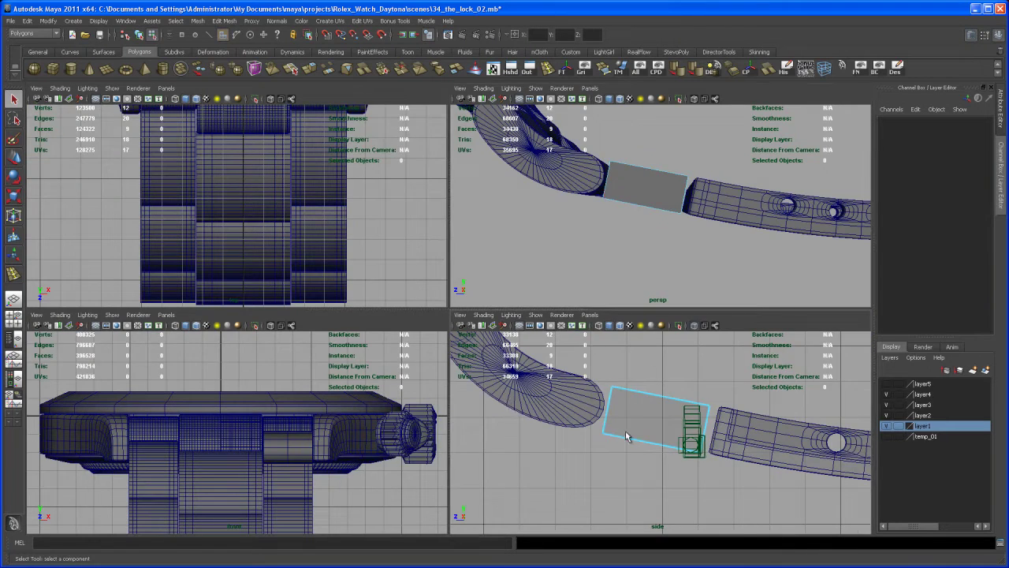
{"action": "key", "text": "space"}
{"action": "right_click_drag", "start_coordinate": [374, 276], "coordinate": [297, 282]}
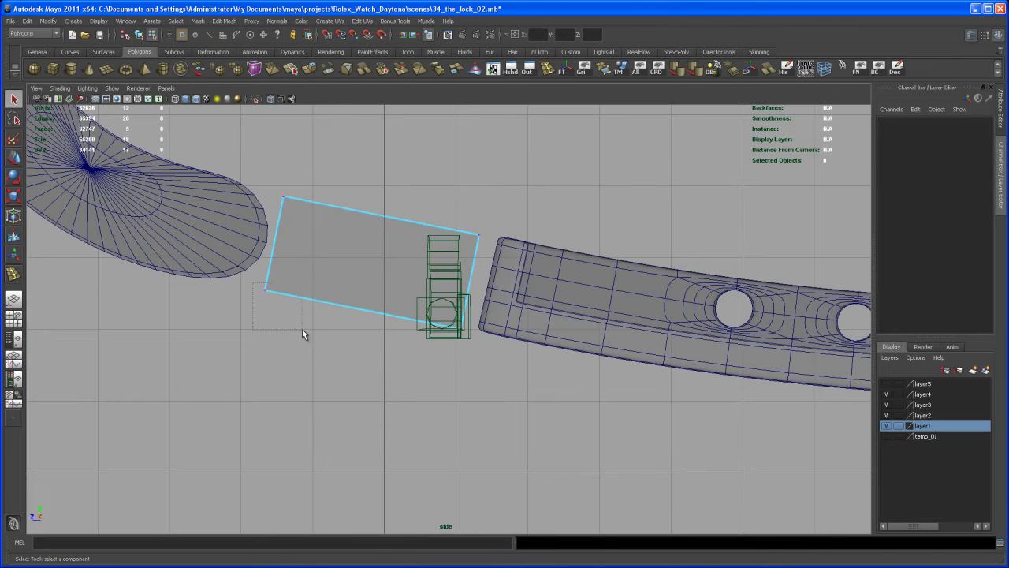
{"action": "left_click_drag", "start_coordinate": [247, 278], "coordinate": [306, 328]}
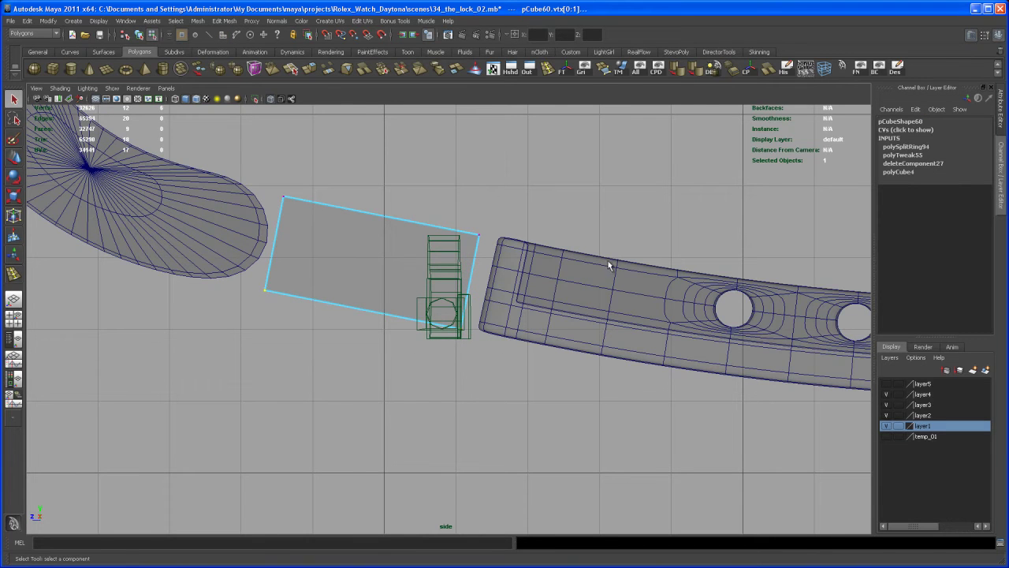
{"action": "key", "text": "space"}
{"action": "key", "text": "space"}
{"action": "left_click_drag", "start_coordinate": [560, 307], "coordinate": [523, 379], "text": "alt"}
{"action": "key", "text": "w"}
{"action": "right_click_drag", "start_coordinate": [523, 378], "coordinate": [531, 417], "text": "alt"}
{"action": "left_click_drag", "start_coordinate": [531, 417], "coordinate": [506, 416], "text": "alt"}
{"action": "mouse_move", "coordinate": [511, 310]}
{"action": "left_mouse_down", "text": "alt"}
{"action": "mouse_move", "coordinate": [497, 292]}
{"action": "mouse_move", "coordinate": [504, 317]}
{"action": "mouse_move", "coordinate": [514, 300]}
{"action": "mouse_move", "coordinate": [507, 312]}
{"action": "mouse_move", "coordinate": [487, 308]}
{"action": "mouse_move", "coordinate": [497, 320]}
{"action": "left_mouse_up", "text": "alt"}
{"action": "right_click_drag", "start_coordinate": [497, 319], "coordinate": [492, 293], "text": "alt"}
{"action": "middle_click_drag", "start_coordinate": [492, 293], "coordinate": [471, 254], "text": "alt"}
{"action": "left_click_drag", "start_coordinate": [472, 254], "coordinate": [474, 262], "text": "alt"}
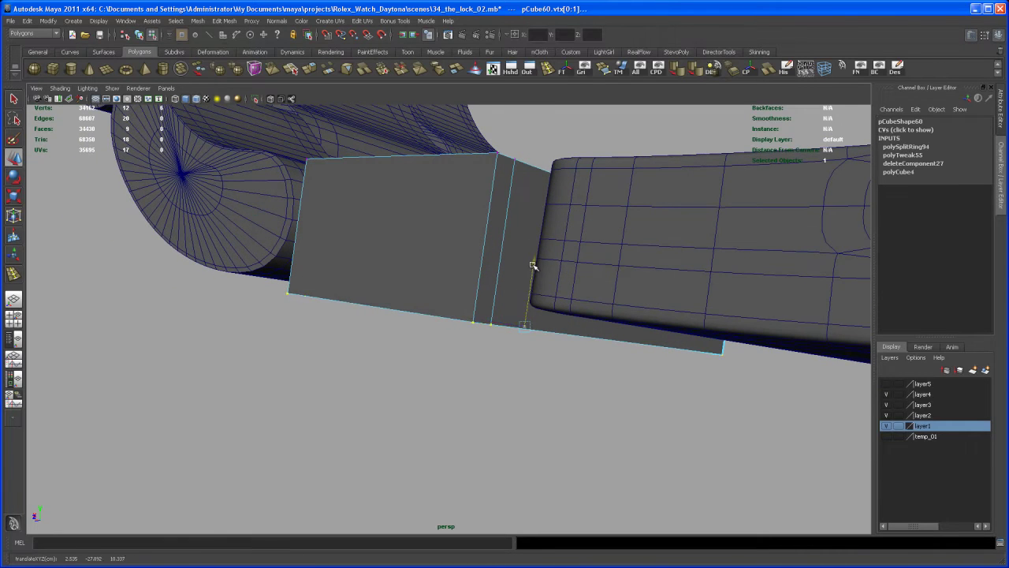
{"action": "left_click_drag", "start_coordinate": [532, 273], "coordinate": [524, 299], "text": "alt"}
Step: Insert a lengthwise edge loop around the block just above its bottom edge
{"action": "left_click", "coordinate": [547, 70]}
{"action": "right_click_drag", "start_coordinate": [526, 147], "coordinate": [496, 309], "text": "alt"}
{"action": "left_click_drag", "start_coordinate": [490, 309], "coordinate": [492, 315]}
{"action": "right_click_drag", "start_coordinate": [498, 308], "coordinate": [473, 300], "text": "alt"}
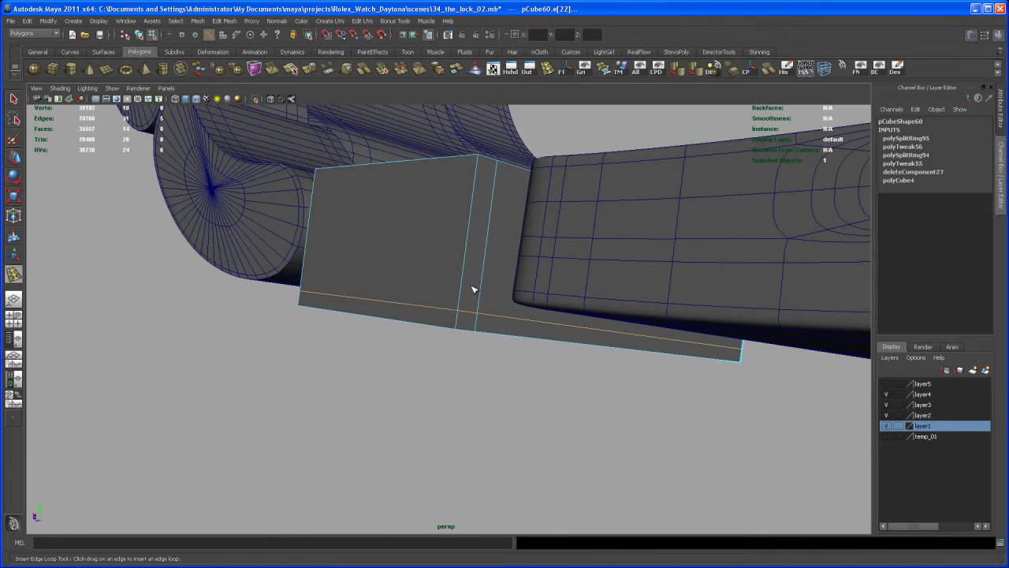
Step: Extrude the outer strip and bottom faces on the block's clasp-facing side by about 2.5 toward the clasp
{"action": "middle_click_drag", "start_coordinate": [501, 308], "coordinate": [525, 308], "text": "alt"}
{"action": "right_click_drag", "start_coordinate": [525, 308], "coordinate": [525, 328], "text": "alt"}
{"action": "left_click_drag", "start_coordinate": [529, 352], "coordinate": [489, 296], "text": "alt"}
{"action": "right_click", "coordinate": [490, 295]}
{"action": "right_click_drag", "start_coordinate": [489, 294], "coordinate": [491, 316]}
{"action": "left_click_drag", "start_coordinate": [496, 320], "coordinate": [577, 352], "text": "alt"}
{"action": "left_click", "coordinate": [311, 71]}
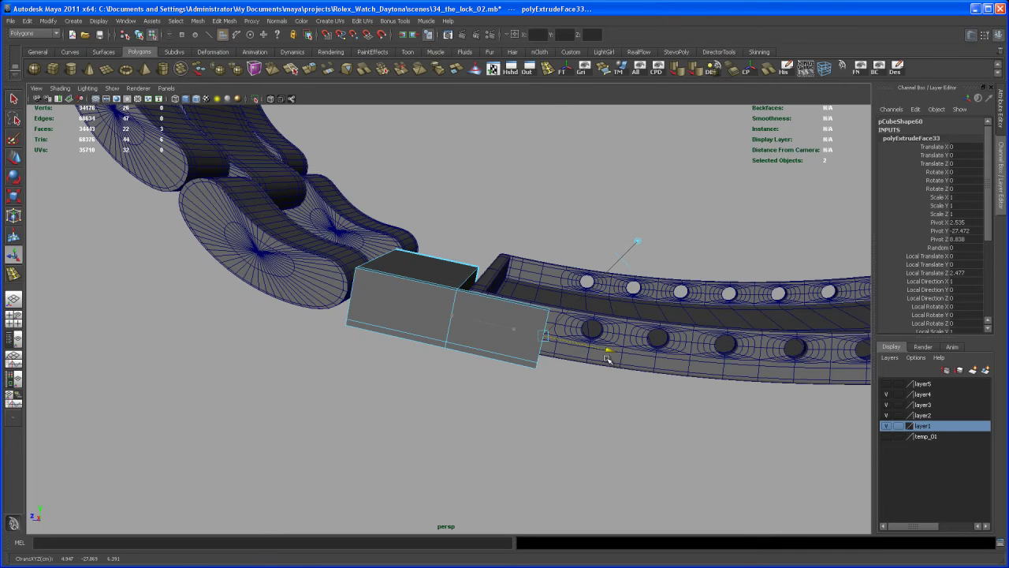
{"action": "left_click_drag", "start_coordinate": [604, 361], "coordinate": [593, 381], "text": "alt"}
{"action": "left_click_drag", "start_coordinate": [612, 344], "coordinate": [593, 378]}
{"action": "left_click", "coordinate": [582, 446]}
Step: Split the edge ring along the extruded section using the Multi split type with 4 divisions
{"action": "middle_click_drag", "start_coordinate": [529, 429], "coordinate": [539, 423], "text": "alt"}
{"action": "left_click_drag", "start_coordinate": [539, 423], "coordinate": [543, 478], "text": "alt"}
{"action": "right_click_drag", "start_coordinate": [517, 449], "coordinate": [497, 478], "text": "alt"}
{"action": "left_click_drag", "start_coordinate": [497, 478], "coordinate": [509, 454], "text": "alt"}
{"action": "right_click", "coordinate": [518, 349]}
{"action": "right_click_drag", "start_coordinate": [524, 316], "coordinate": [524, 317]}
{"action": "left_click_drag", "start_coordinate": [503, 365], "coordinate": [510, 347], "text": "alt"}
{"action": "left_click", "coordinate": [514, 347]}
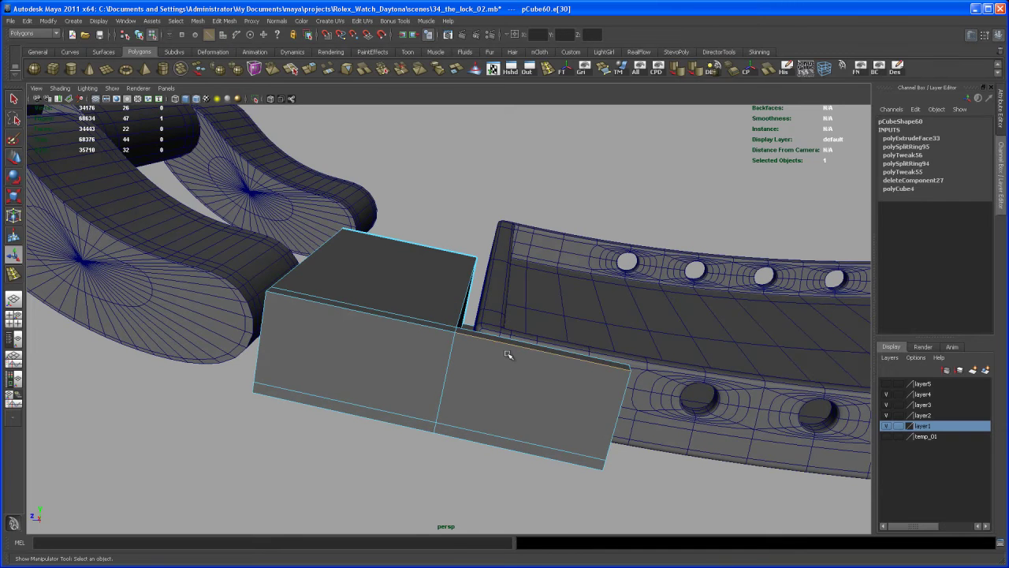
{"action": "right_click", "coordinate": [509, 344], "text": "ctrl"}
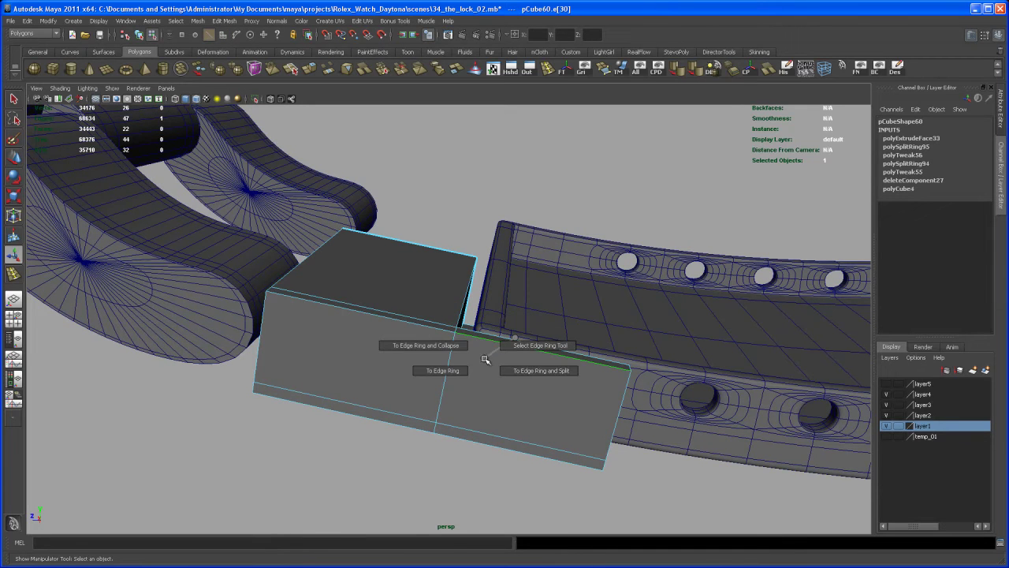
{"action": "left_click", "coordinate": [516, 369]}
{"action": "left_click", "coordinate": [938, 138]}
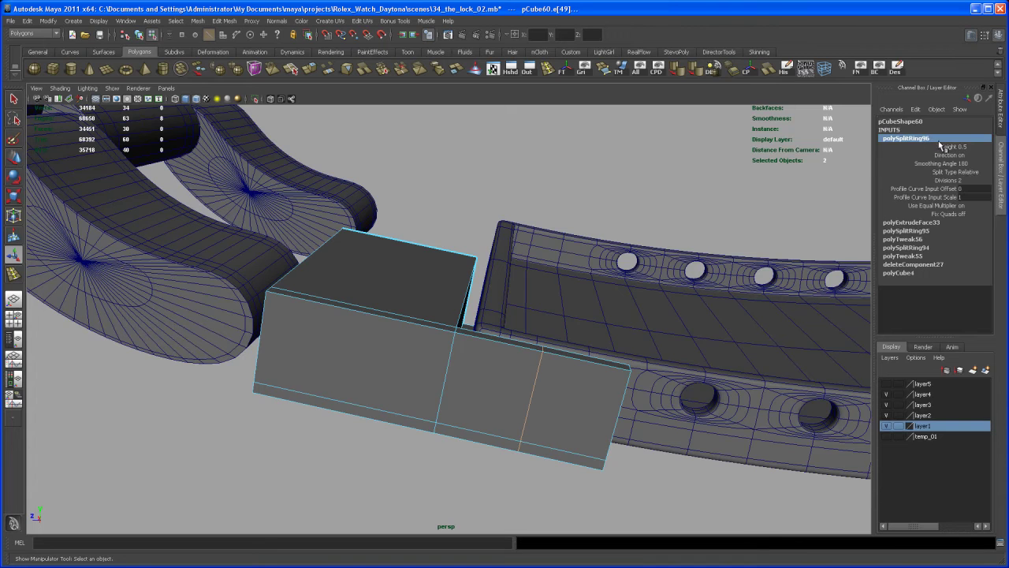
{"action": "left_click", "coordinate": [976, 203]}
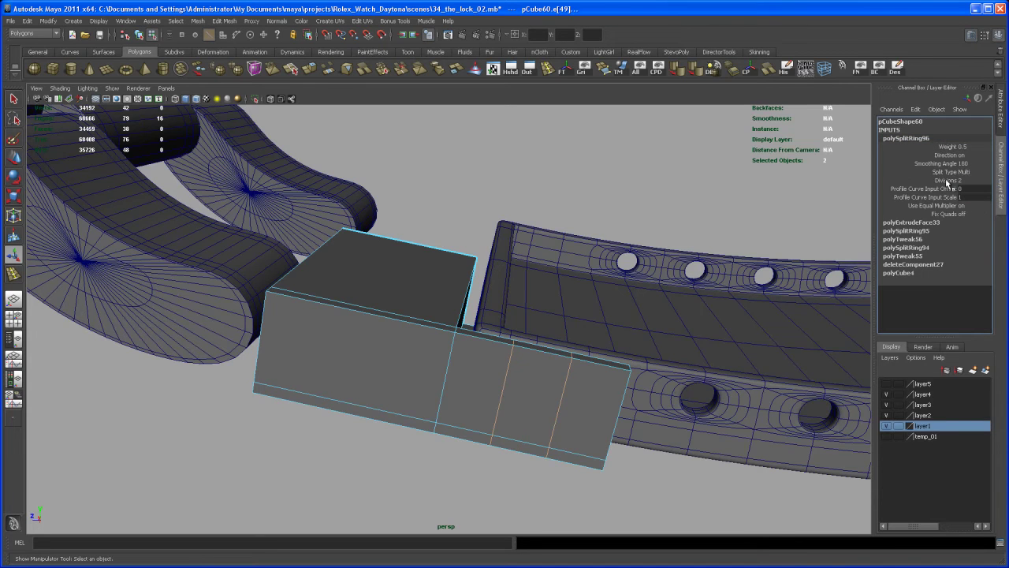
{"action": "left_click_drag", "start_coordinate": [731, 301], "coordinate": [673, 272], "text": "alt"}
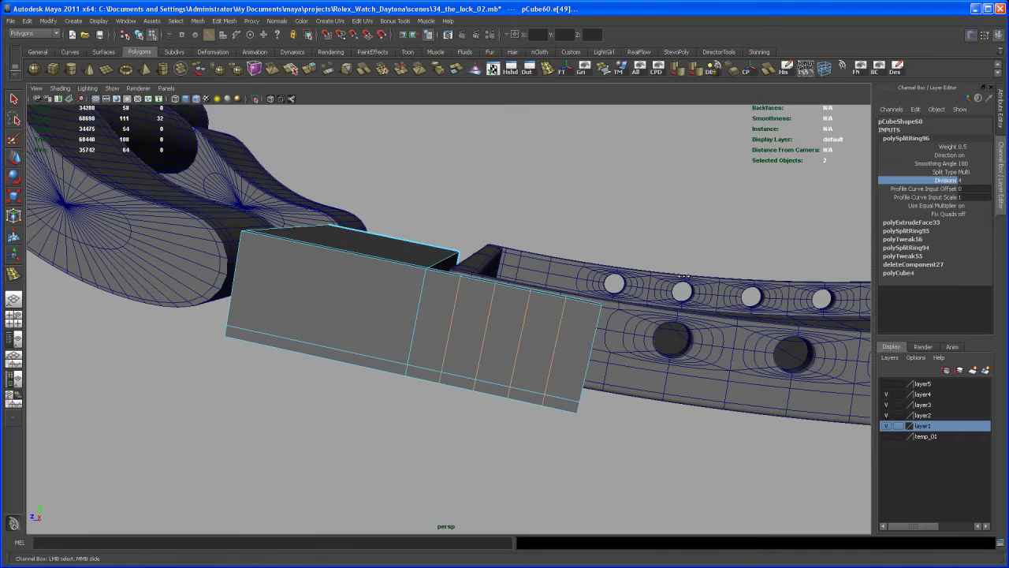
Step: Split the edge ring along the main block using the Multi split type with 4 divisions
{"action": "left_click_drag", "start_coordinate": [665, 285], "coordinate": [726, 318], "text": "alt"}
{"action": "left_click_drag", "start_coordinate": [448, 355], "coordinate": [425, 362], "text": "alt"}
{"action": "right_click_drag", "start_coordinate": [426, 363], "coordinate": [436, 367], "text": "alt"}
{"action": "middle_click_drag", "start_coordinate": [436, 367], "coordinate": [461, 379], "text": "alt"}
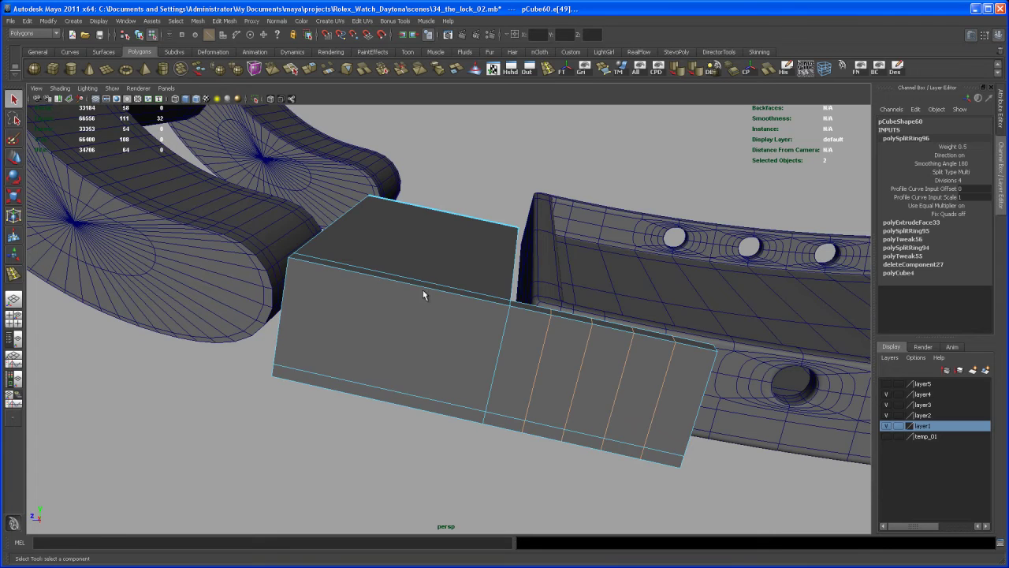
{"action": "left_click", "coordinate": [425, 287]}
{"action": "left_click_drag", "start_coordinate": [424, 287], "coordinate": [426, 306], "text": "alt"}
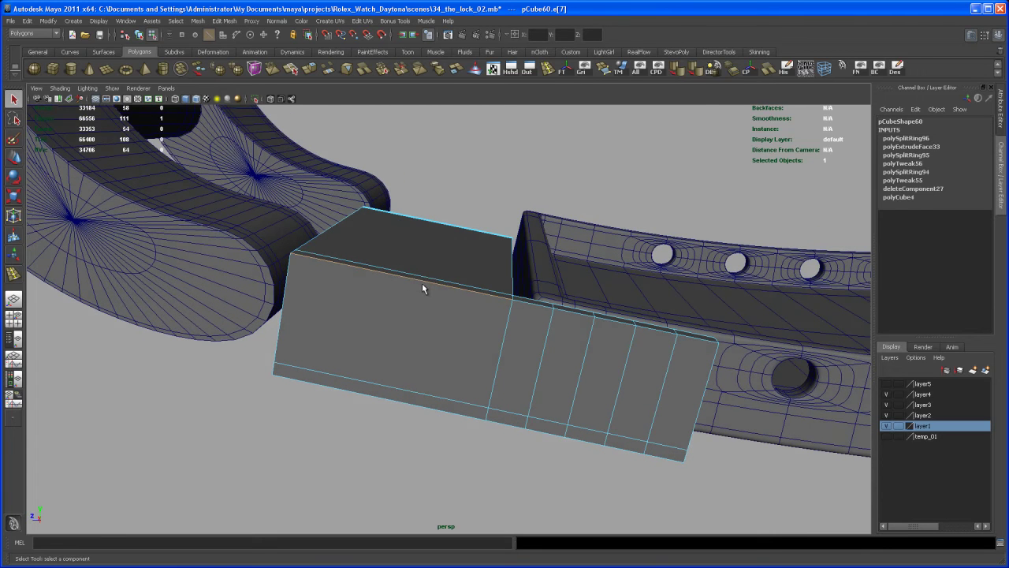
{"action": "right_click_drag", "start_coordinate": [422, 283], "coordinate": [443, 307], "text": "shift"}
{"action": "middle_click_drag", "start_coordinate": [524, 333], "coordinate": [541, 337], "text": "alt"}
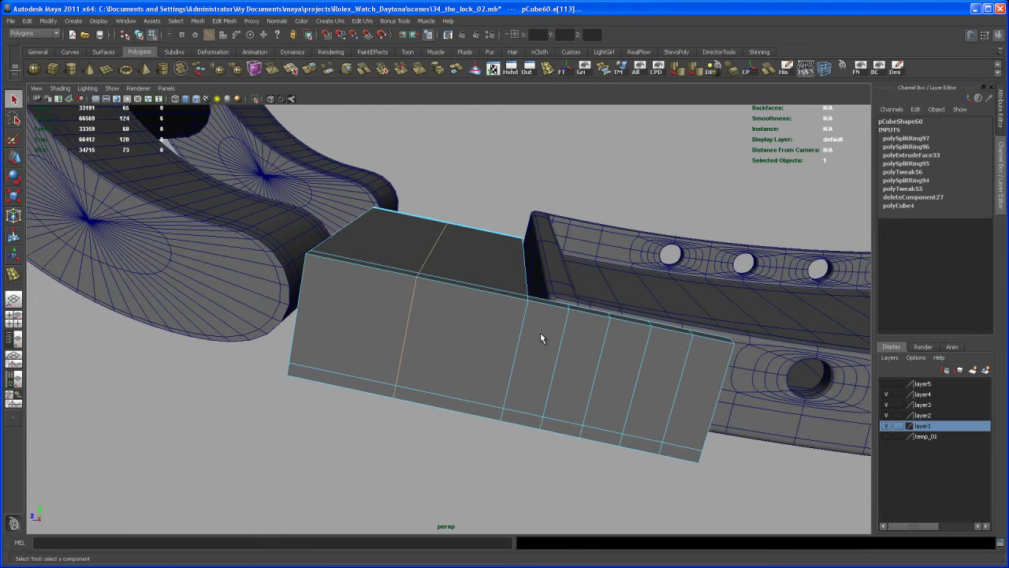
{"action": "left_click", "coordinate": [931, 139]}
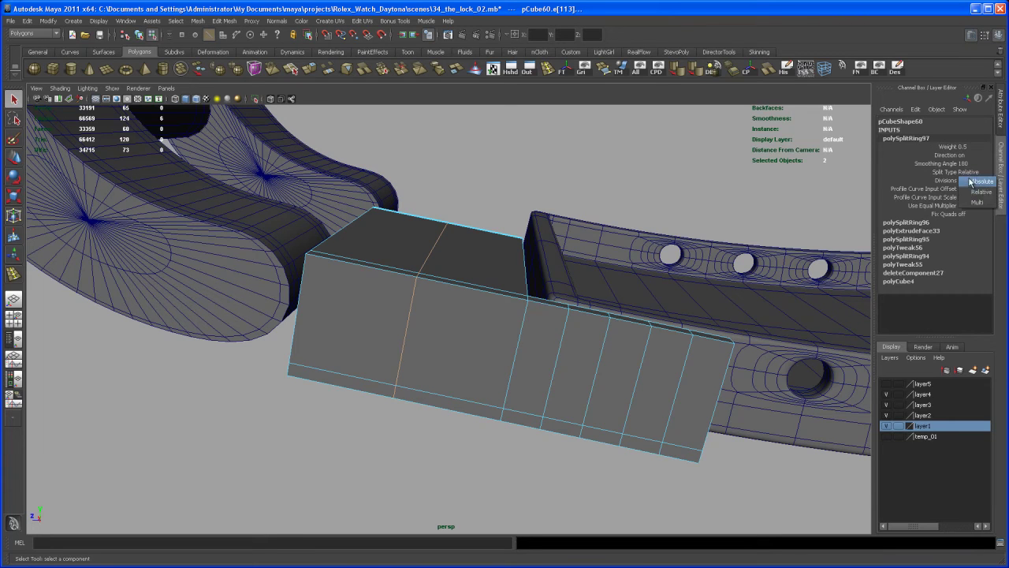
{"action": "left_click", "coordinate": [976, 204]}
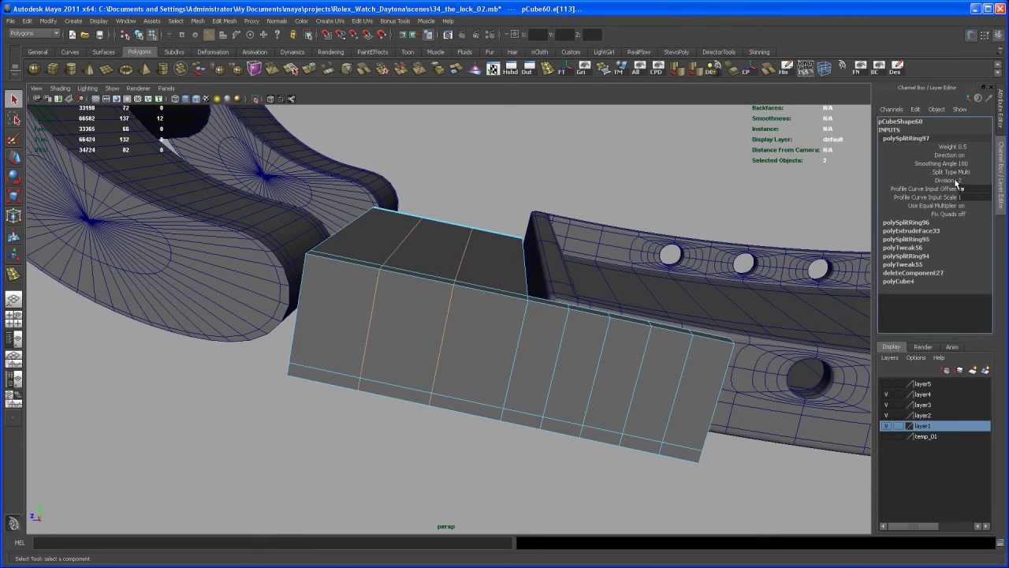
{"action": "double_click", "coordinate": [961, 180]}
{"action": "type", "text": "4"}
{"action": "key", "text": "Return"}
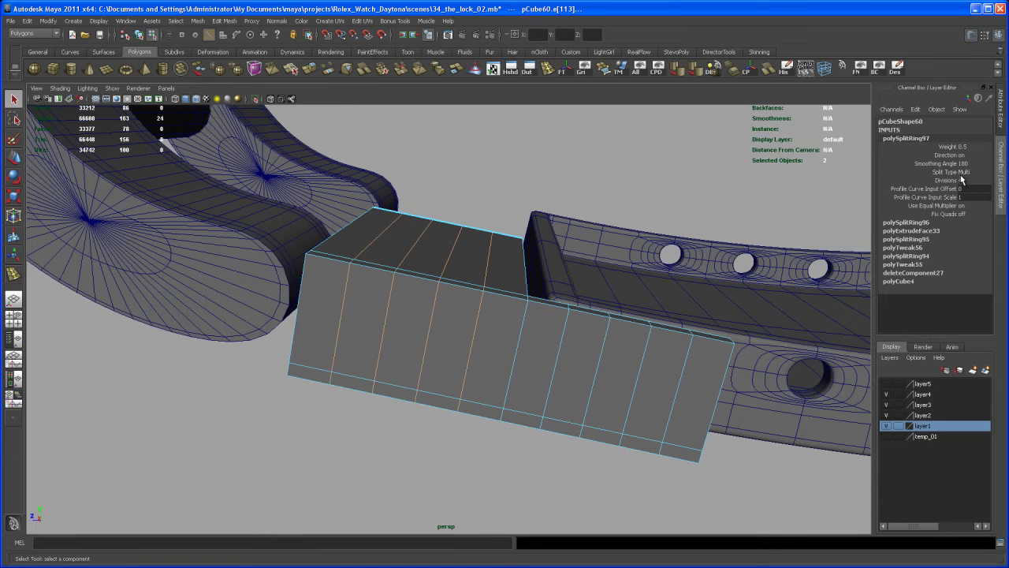
Step: Return the block to object selection mode and switch to the Animation menu set
{"action": "right_click_drag", "start_coordinate": [615, 394], "coordinate": [590, 372], "text": "alt"}
{"action": "left_click_drag", "start_coordinate": [590, 372], "coordinate": [593, 414], "text": "alt"}
{"action": "key", "text": "F8"}
{"action": "key", "text": "F2"}
{"action": "key", "text": "e"}
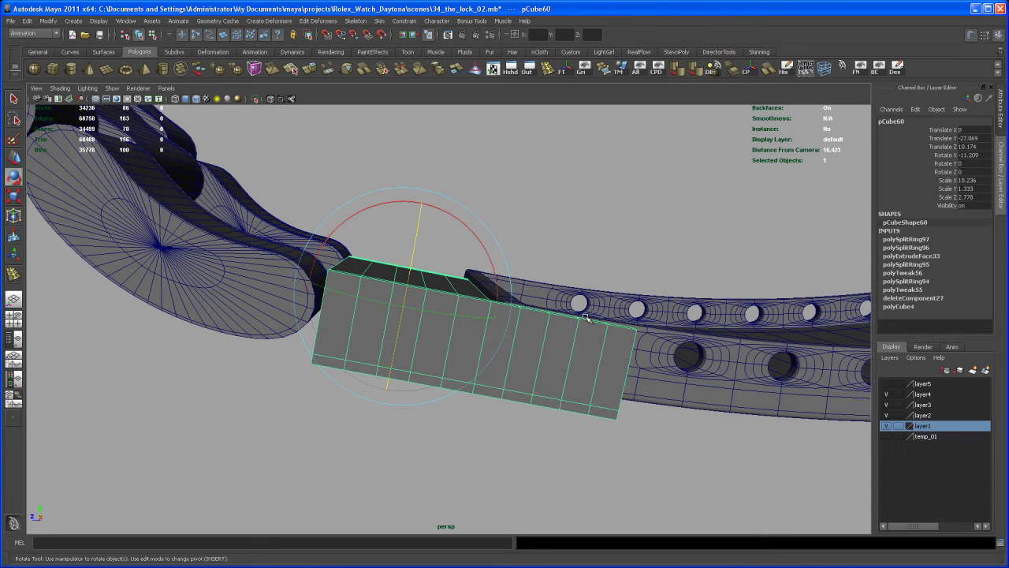
{"action": "left_click_drag", "start_coordinate": [502, 269], "coordinate": [399, 284], "text": "alt"}
{"action": "left_click_drag", "start_coordinate": [310, 162], "coordinate": [300, 168]}
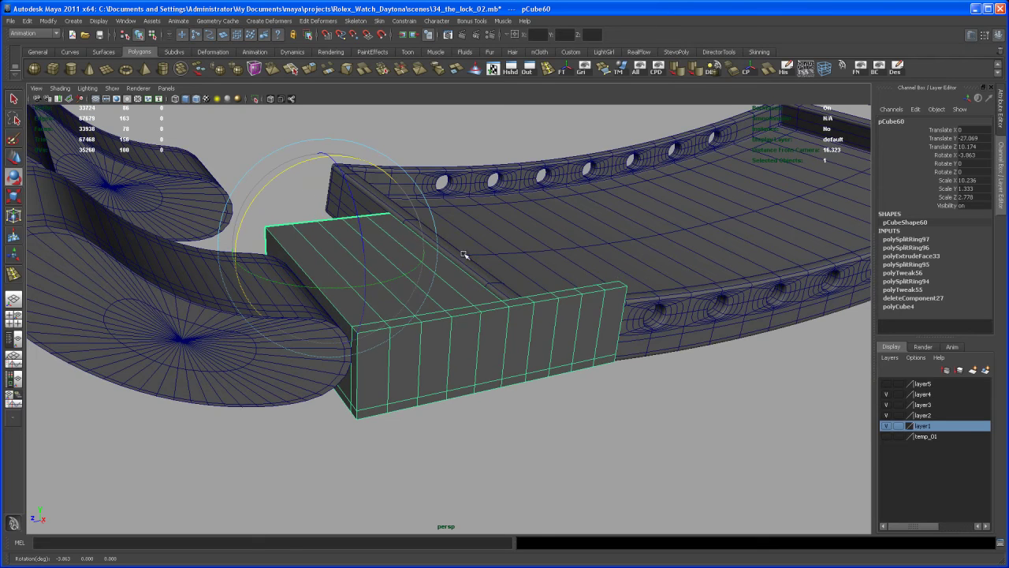
{"action": "key", "text": "ctrl+z"}
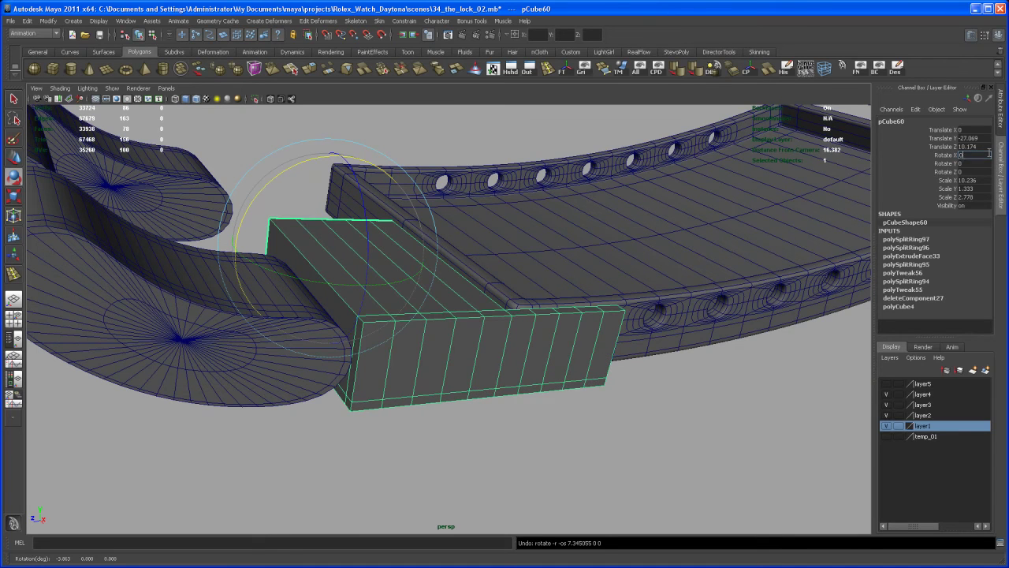
Step: Set the block's X rotation to 0
{"action": "key", "text": "Return"}
{"action": "left_click_drag", "start_coordinate": [585, 378], "coordinate": [525, 362], "text": "alt"}
{"action": "middle_click_drag", "start_coordinate": [525, 363], "coordinate": [539, 376], "text": "alt"}
{"action": "right_click_drag", "start_coordinate": [538, 376], "coordinate": [551, 410], "text": "alt"}
{"action": "middle_click_drag", "start_coordinate": [551, 411], "coordinate": [505, 407], "text": "alt"}
{"action": "right_click_drag", "start_coordinate": [505, 407], "coordinate": [527, 402], "text": "alt"}
{"action": "middle_click_drag", "start_coordinate": [528, 402], "coordinate": [557, 403], "text": "alt"}
{"action": "right_click_drag", "start_coordinate": [557, 403], "coordinate": [581, 405], "text": "alt"}
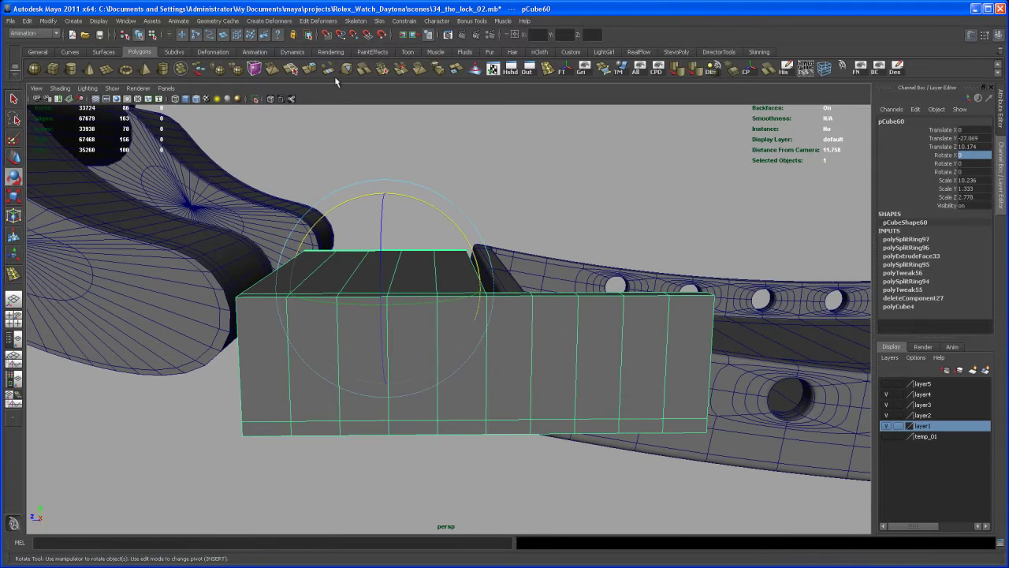
Step: Add a nonlinear Bend deformer to the block
{"action": "left_click", "coordinate": [269, 21]}
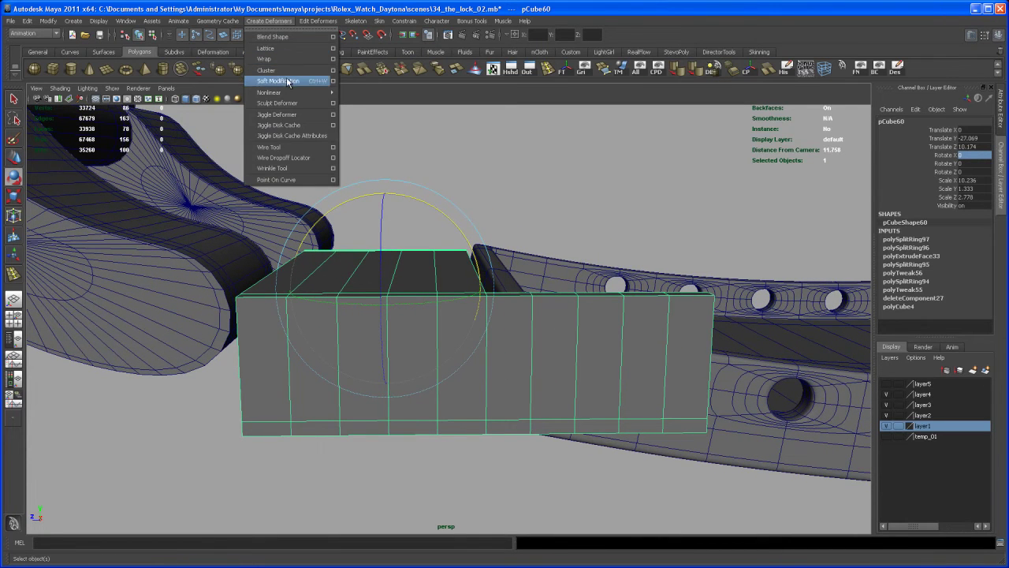
{"action": "mouse_move", "coordinate": [318, 20]}
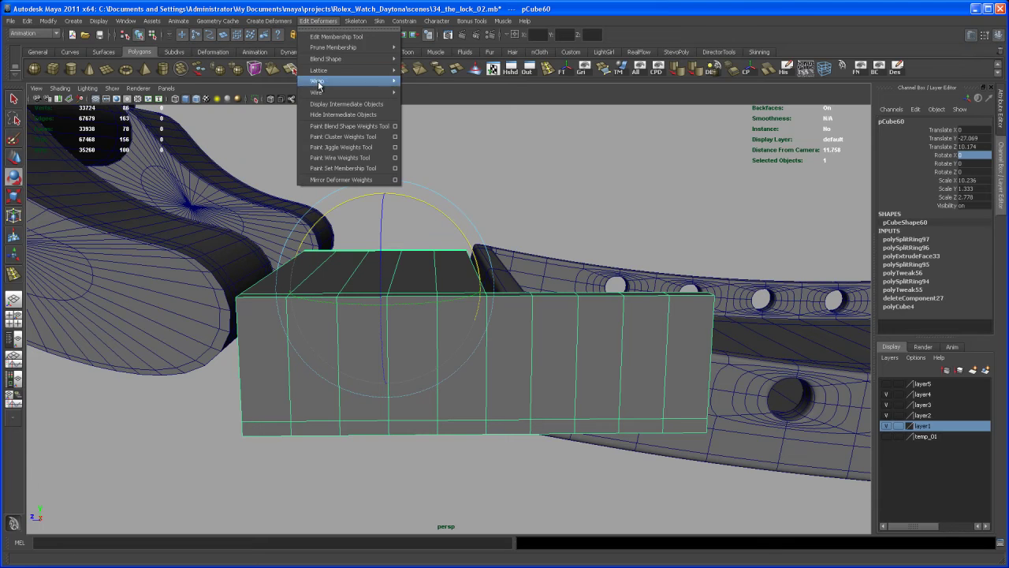
{"action": "mouse_move", "coordinate": [269, 21]}
{"action": "mouse_move", "coordinate": [321, 95]}
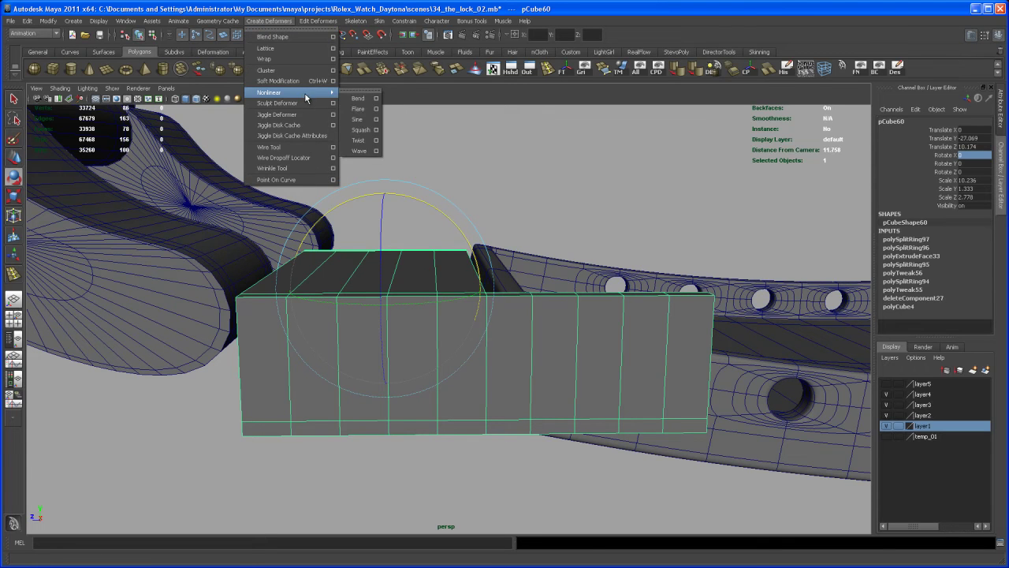
{"action": "left_click", "coordinate": [357, 98]}
{"action": "left_click_drag", "start_coordinate": [571, 265], "coordinate": [574, 288], "text": "alt"}
{"action": "left_click_drag", "start_coordinate": [622, 404], "coordinate": [660, 392], "text": "alt"}
Step: Set the bend deformer's curvature to 0.2
{"action": "left_click", "coordinate": [900, 239]}
{"action": "left_click", "coordinate": [929, 257]}
{"action": "middle_click_drag", "start_coordinate": [839, 271], "coordinate": [837, 271]}
{"action": "left_click_drag", "start_coordinate": [837, 272], "coordinate": [583, 330], "text": "alt"}
Step: Orient the bend handle to X 90, Y 0 and Z 90 so the block curves upward along its length
{"action": "left_click", "coordinate": [985, 163]}
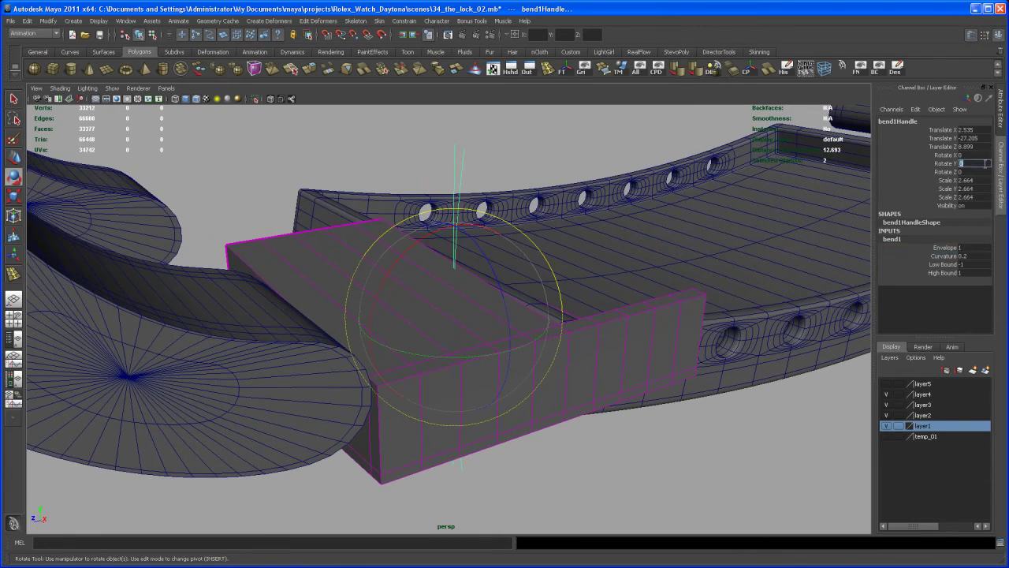
{"action": "key", "text": "Return"}
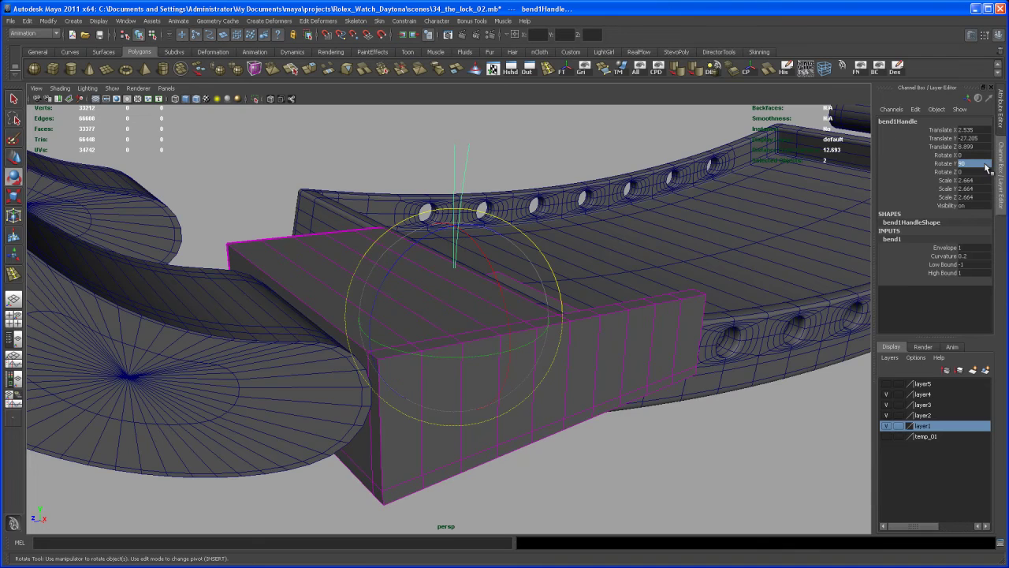
{"action": "left_click_drag", "start_coordinate": [611, 265], "coordinate": [570, 289], "text": "alt"}
{"action": "left_click_drag", "start_coordinate": [445, 248], "coordinate": [439, 261]}
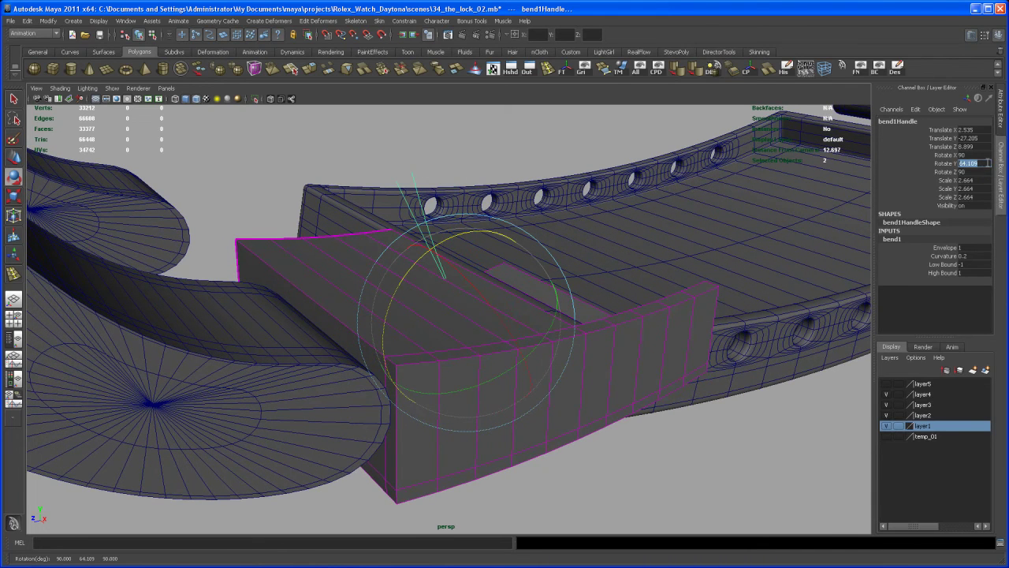
{"action": "key", "text": "Return"}
{"action": "left_click_drag", "start_coordinate": [523, 334], "coordinate": [610, 376], "text": "alt"}
Step: Reduce the bend's curvature in the side view to give the block a gentler arc similar to the perforated clasp part
{"action": "key", "text": "space"}
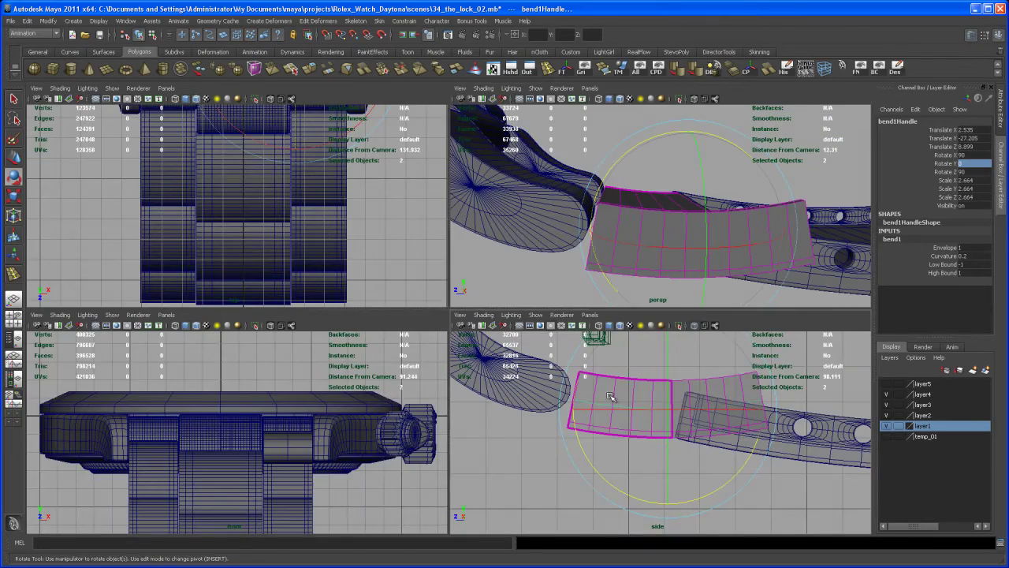
{"action": "key", "text": "space"}
{"action": "middle_click_drag", "start_coordinate": [611, 402], "coordinate": [568, 440], "text": "alt"}
{"action": "right_click_drag", "start_coordinate": [568, 439], "coordinate": [556, 422], "text": "alt"}
{"action": "scroll", "coordinate": [576, 462], "scroll_direction": "up", "scroll_amount": 2}
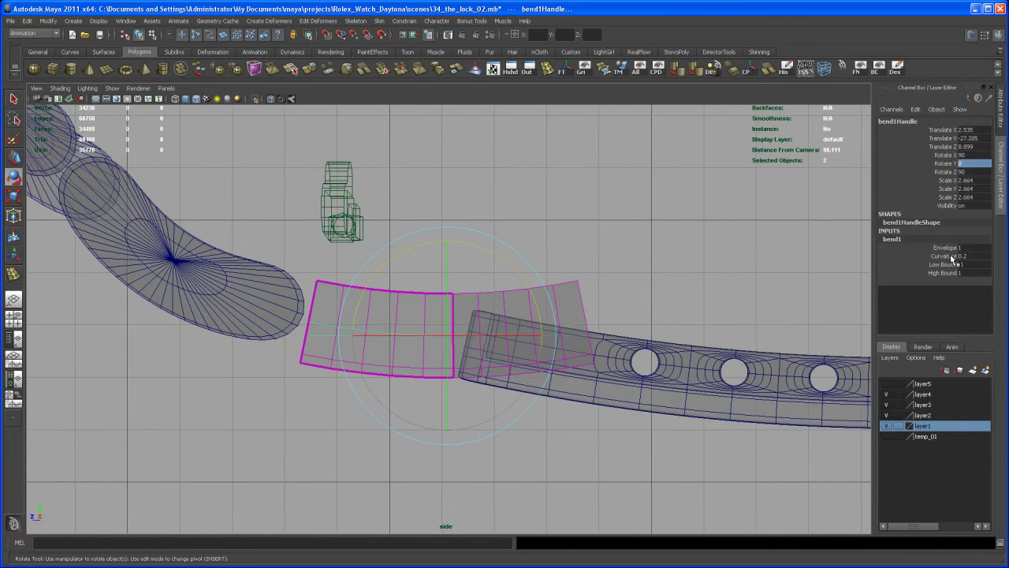
{"action": "left_click", "coordinate": [952, 257]}
{"action": "middle_click_drag", "start_coordinate": [703, 301], "coordinate": [697, 305]}
Step: Select the bent block and delete its construction history to bake in the bend
{"action": "middle_click_drag", "start_coordinate": [483, 316], "coordinate": [503, 308], "text": "alt"}
{"action": "right_click_drag", "start_coordinate": [478, 298], "coordinate": [500, 285]}
{"action": "left_click", "coordinate": [477, 285]}
{"action": "middle_click_drag", "start_coordinate": [477, 285], "coordinate": [473, 284], "text": "alt"}
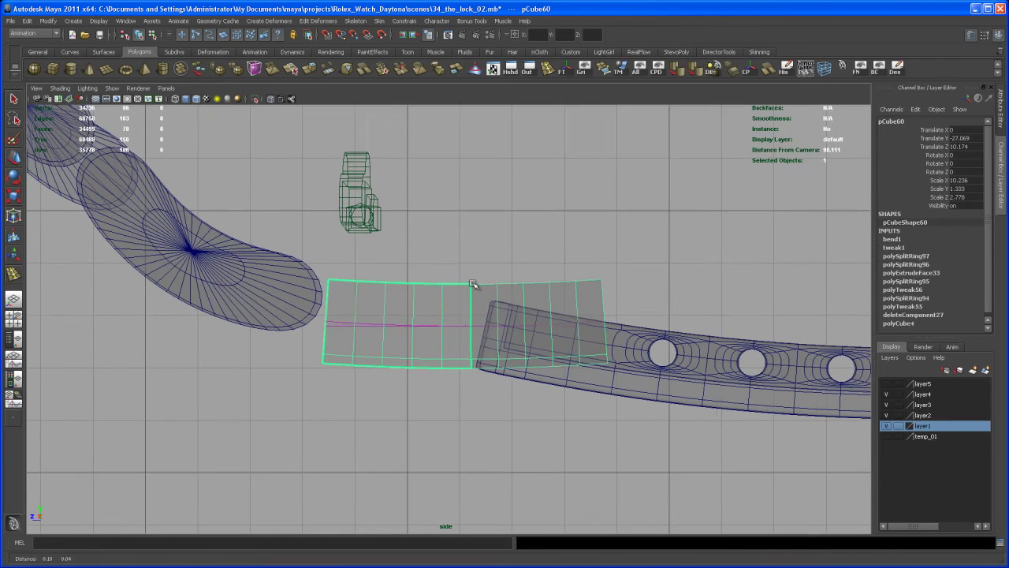
{"action": "left_click", "coordinate": [789, 66]}
{"action": "middle_click_drag", "start_coordinate": [546, 288], "coordinate": [578, 287], "text": "alt"}
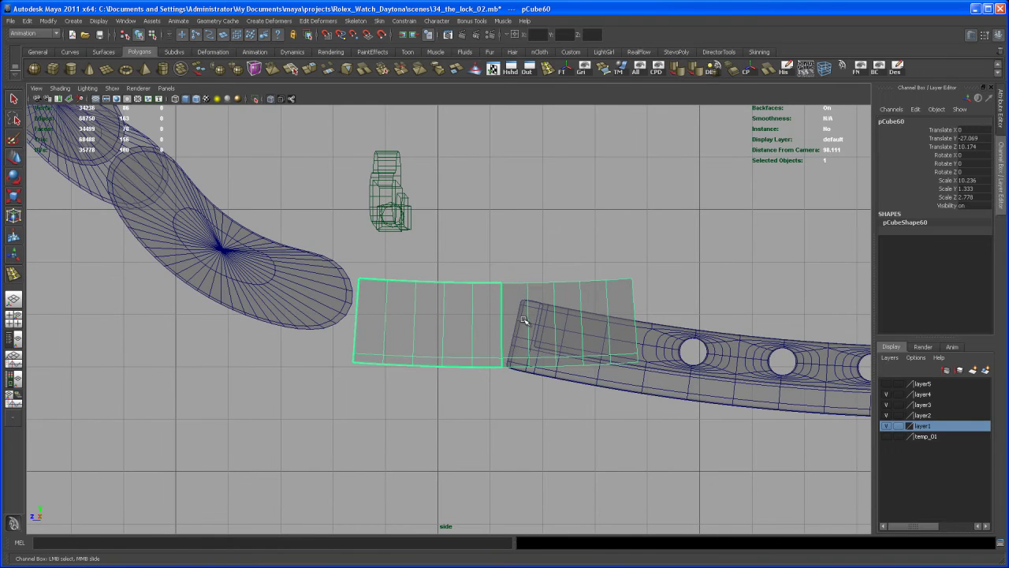
Step: Rotate the block to about -13 degrees in X and move it to about Y -26.98, Z 10.01, in line with the clasp part
{"action": "key", "text": "e"}
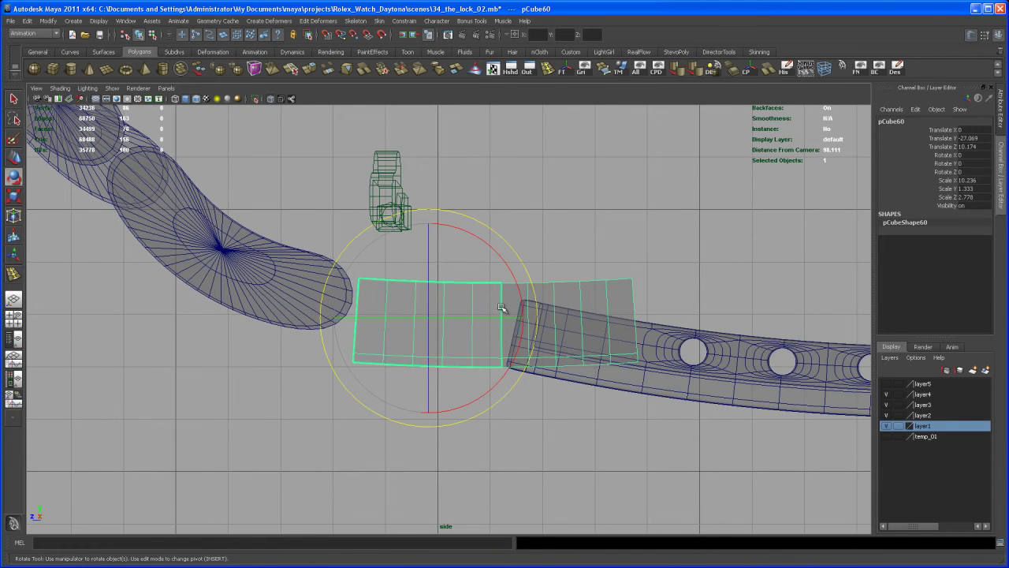
{"action": "left_click_drag", "start_coordinate": [532, 286], "coordinate": [539, 304]}
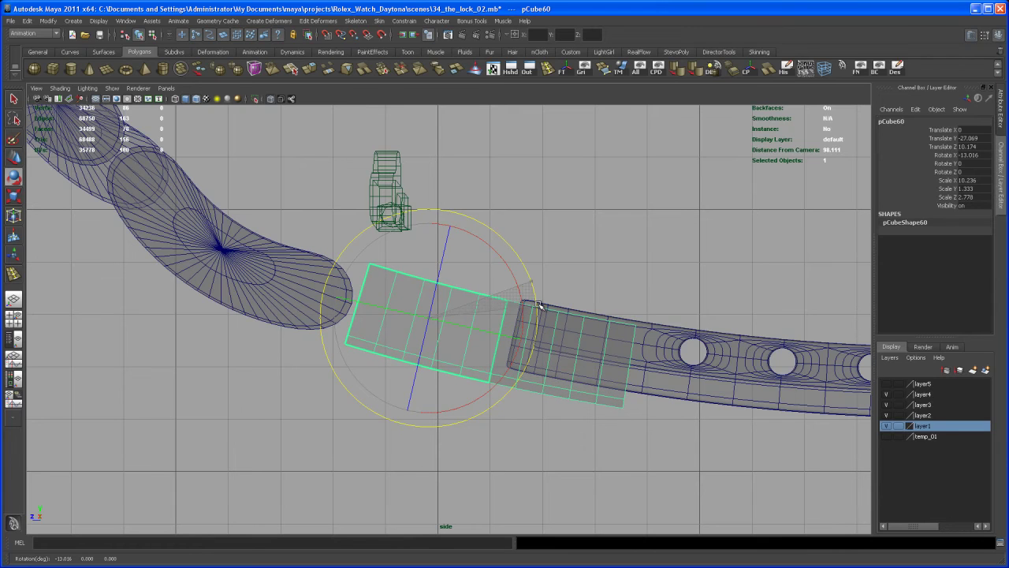
{"action": "key", "text": "w"}
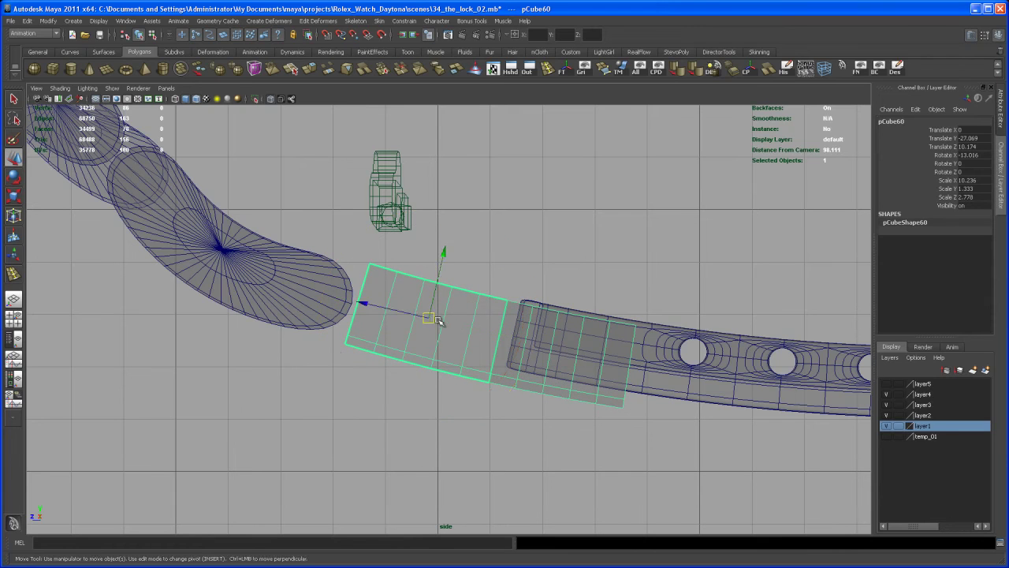
{"action": "left_click_drag", "start_coordinate": [432, 319], "coordinate": [436, 313]}
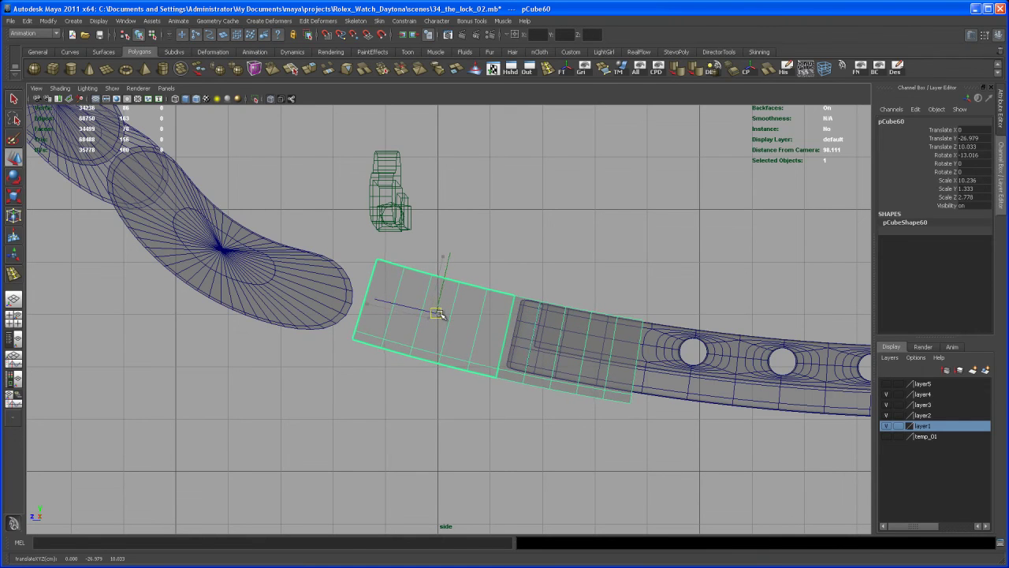
Step: Examine in the perspective view how the curved block fits between the bracelet links and the perforated clasp part
{"action": "key", "text": "space"}
{"action": "key", "text": "space"}
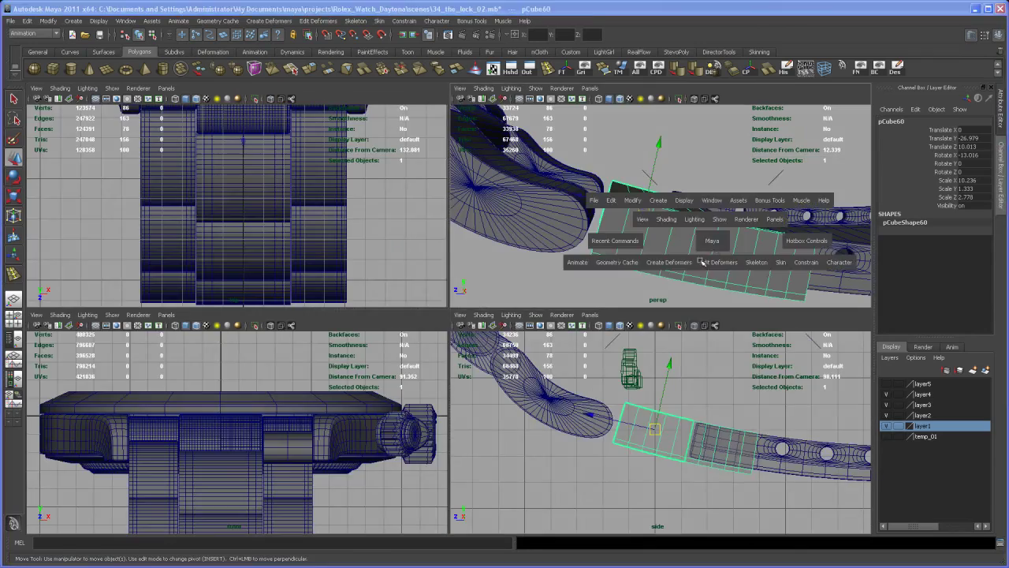
{"action": "left_click_drag", "start_coordinate": [686, 294], "coordinate": [626, 378], "text": "alt"}
{"action": "middle_click_drag", "start_coordinate": [626, 379], "coordinate": [592, 386], "text": "alt"}
{"action": "left_click_drag", "start_coordinate": [592, 386], "coordinate": [556, 400], "text": "alt"}
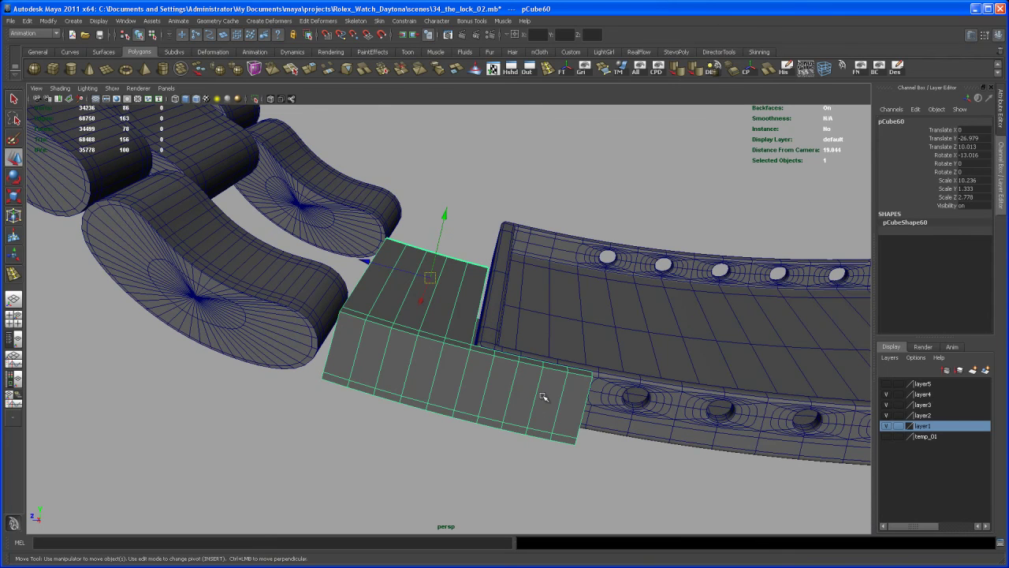
{"action": "left_click_drag", "start_coordinate": [504, 404], "coordinate": [376, 245], "text": "alt"}
{"action": "left_click_drag", "start_coordinate": [455, 247], "coordinate": [480, 313], "text": "alt"}
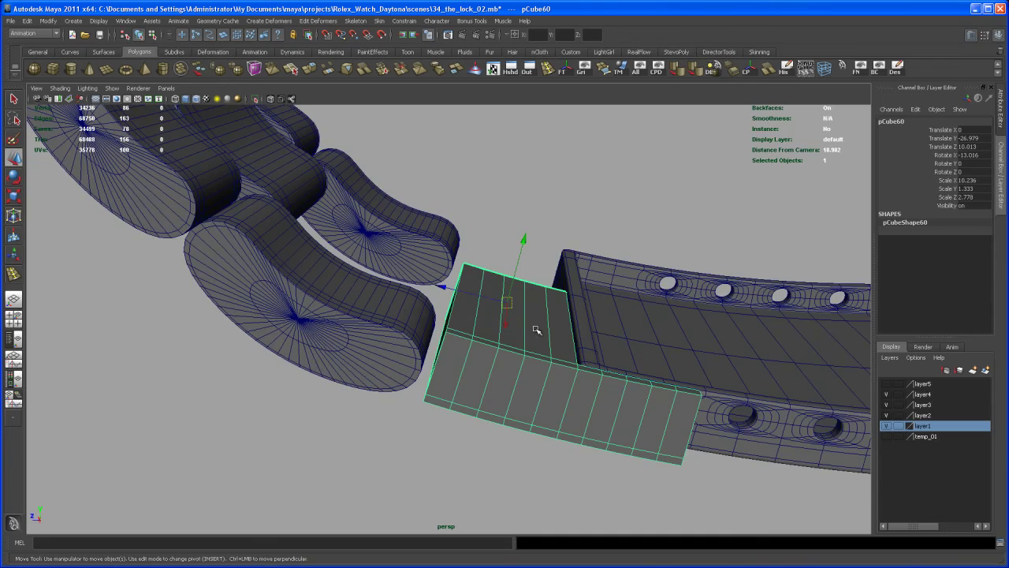
{"action": "right_click_drag", "start_coordinate": [572, 340], "coordinate": [579, 284], "text": "alt"}
{"action": "middle_click_drag", "start_coordinate": [804, 309], "coordinate": [641, 313], "text": "alt"}
{"action": "left_click_drag", "start_coordinate": [703, 323], "coordinate": [522, 350], "text": "alt"}
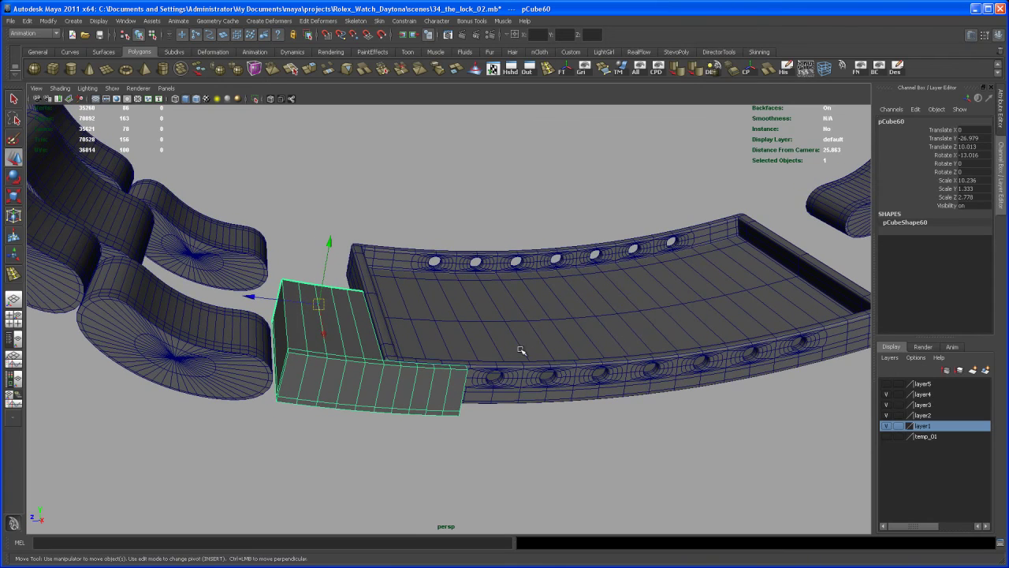